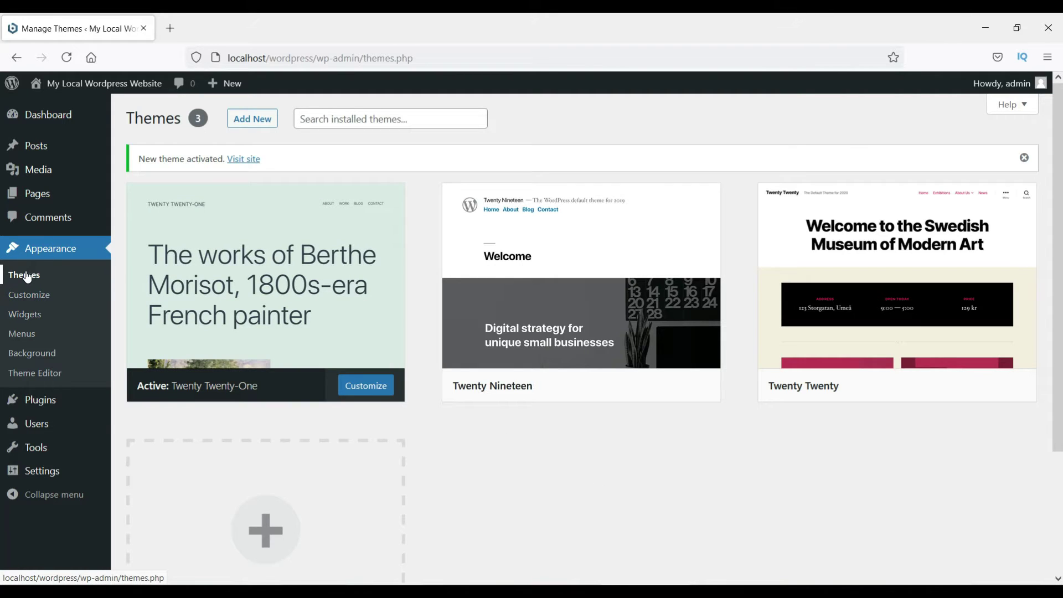
Go from the installed themes list to the Add Themes page
click(248, 121)
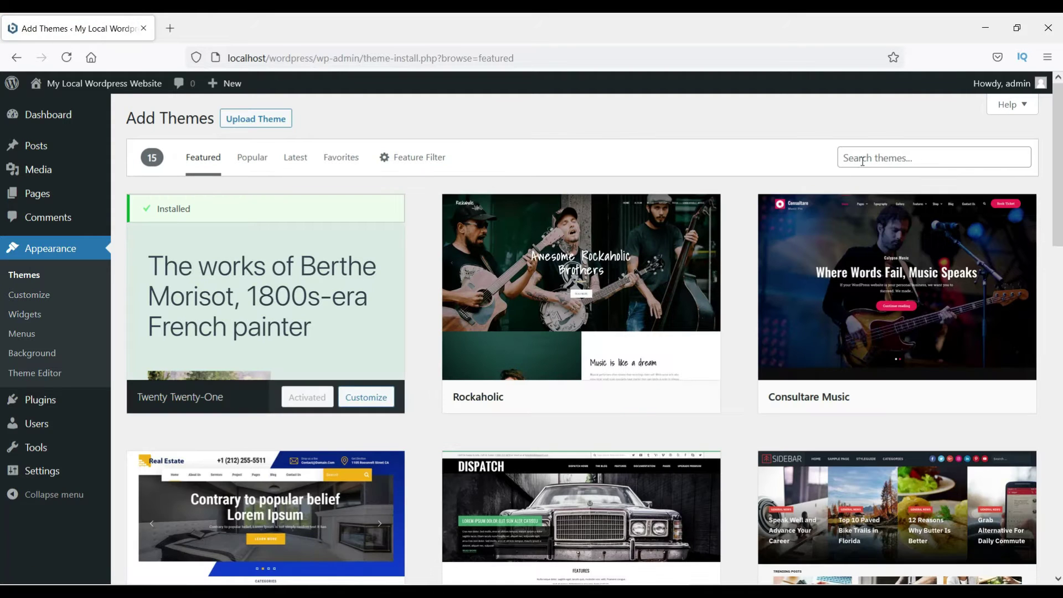
Search the theme directory for 'astra' and install the Astra theme
click(865, 159)
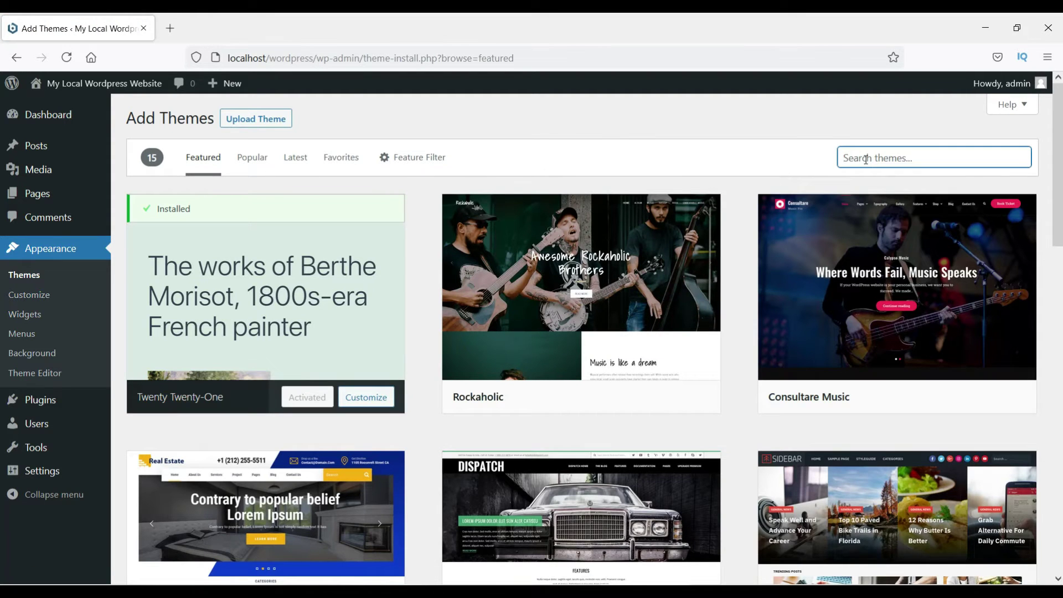
text(astra)
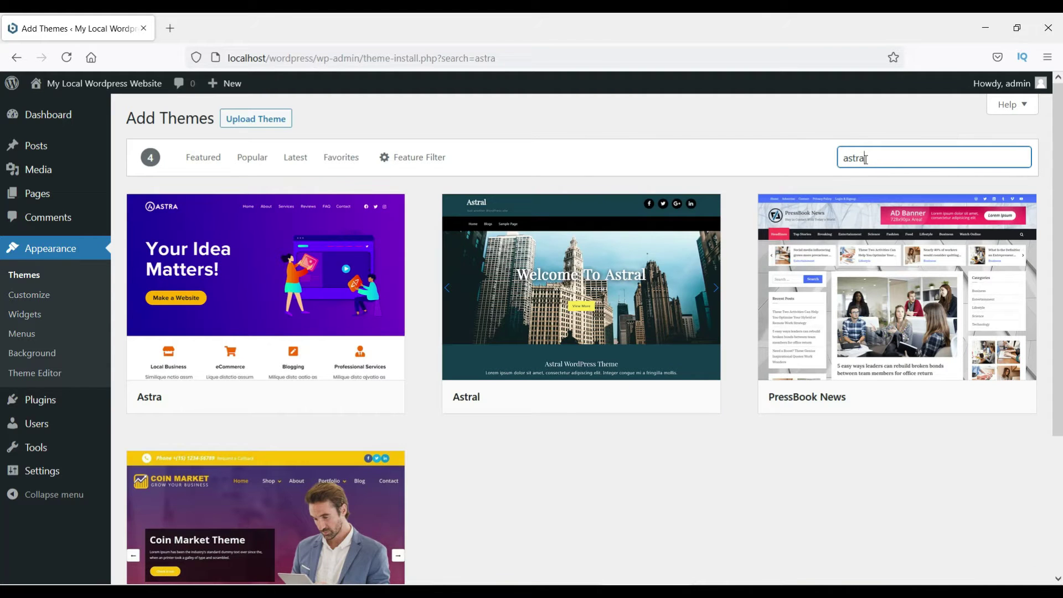
scroll(641, 458, down, 3)
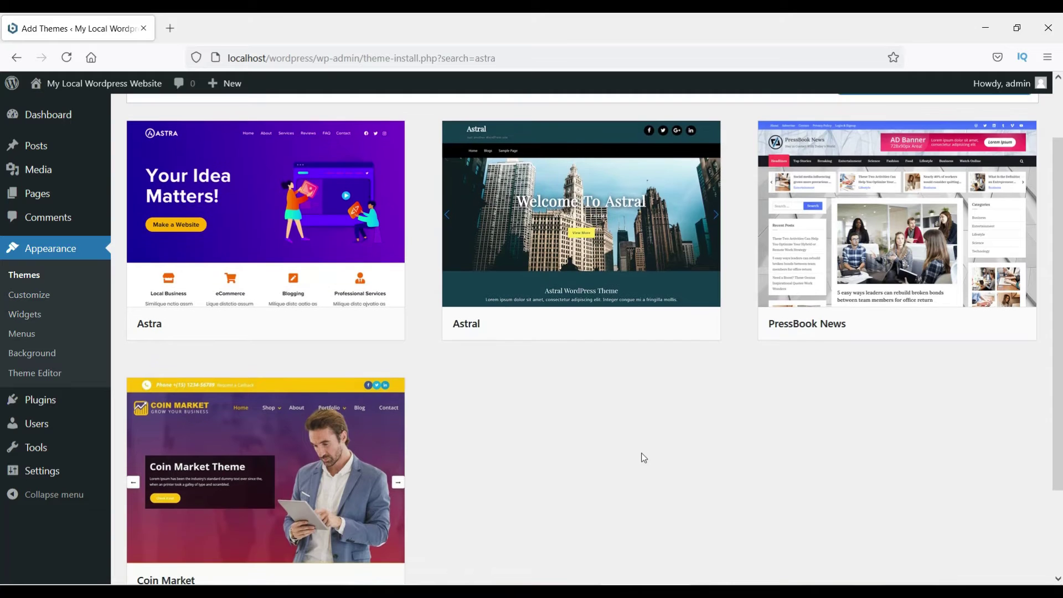
scroll(956, 451, up, 3)
mouse_move(239, 323)
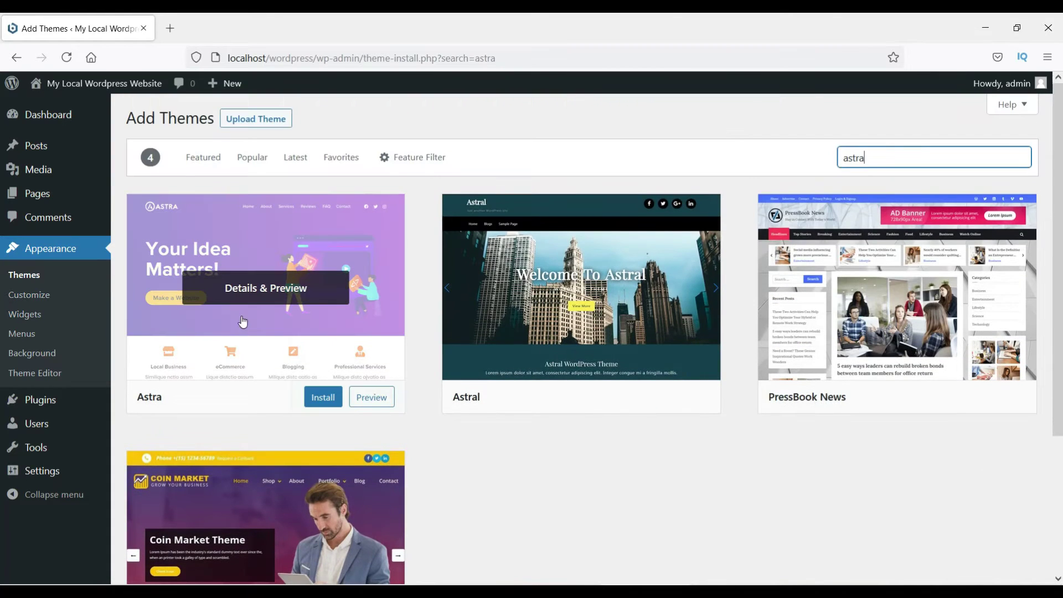
click(319, 397)
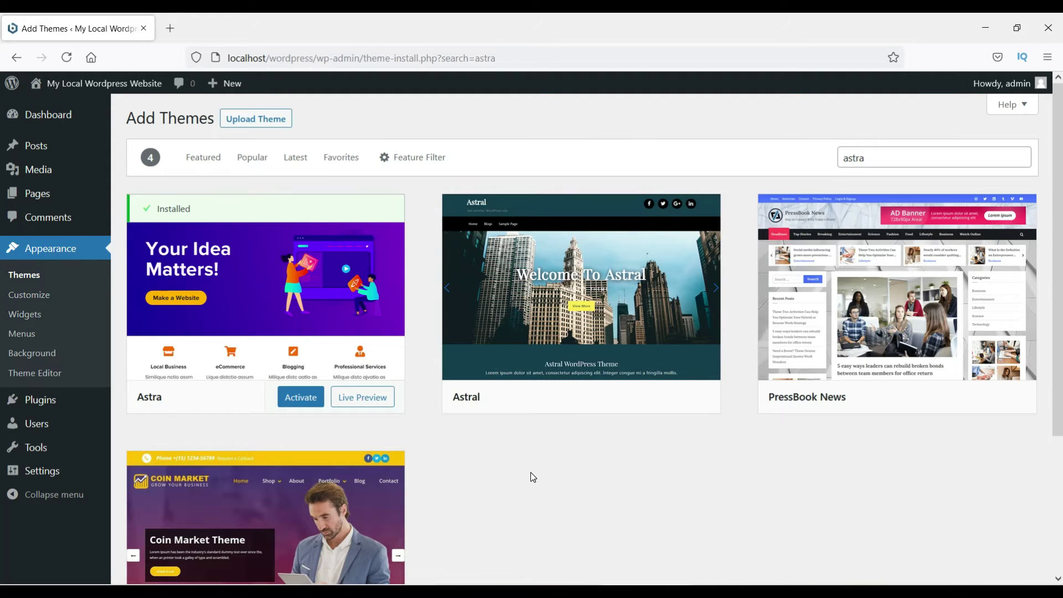
Activate Astra and view the site front page in a new browser tab
click(300, 397)
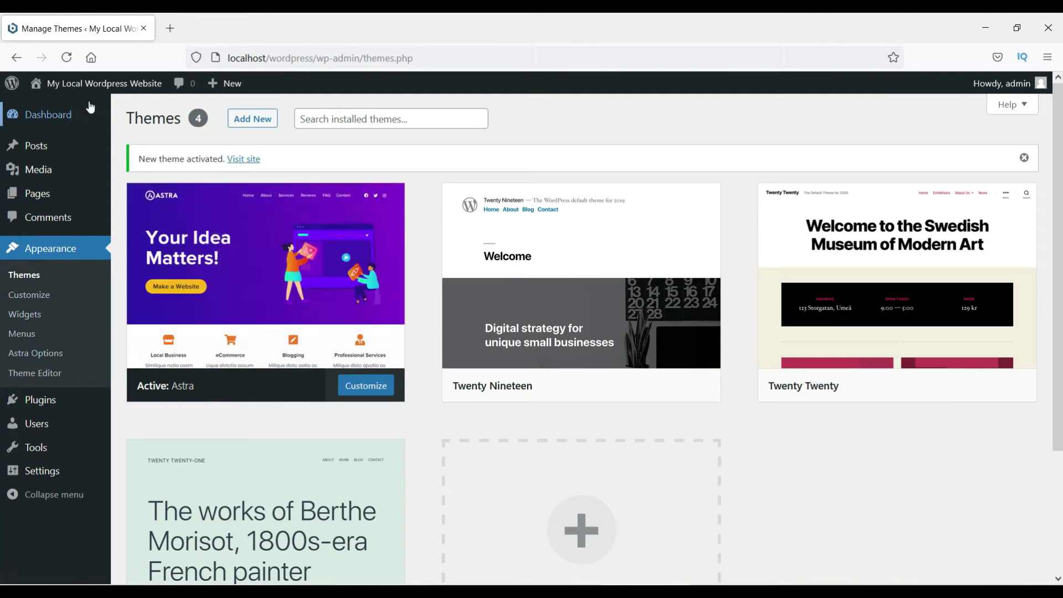
right_click(60, 108)
click(88, 114)
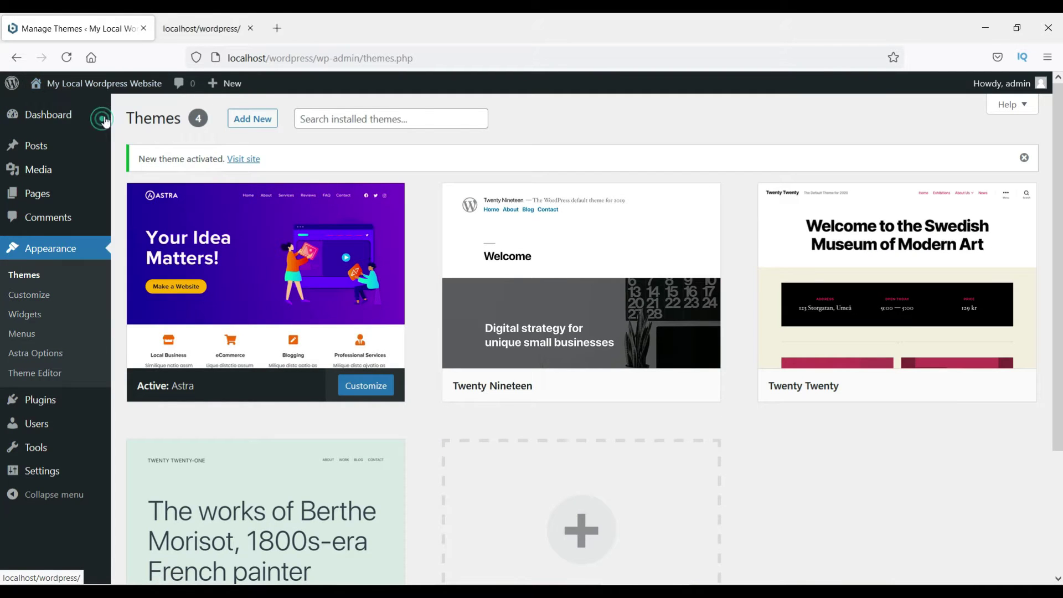
click(213, 29)
scroll(836, 258, down, 3)
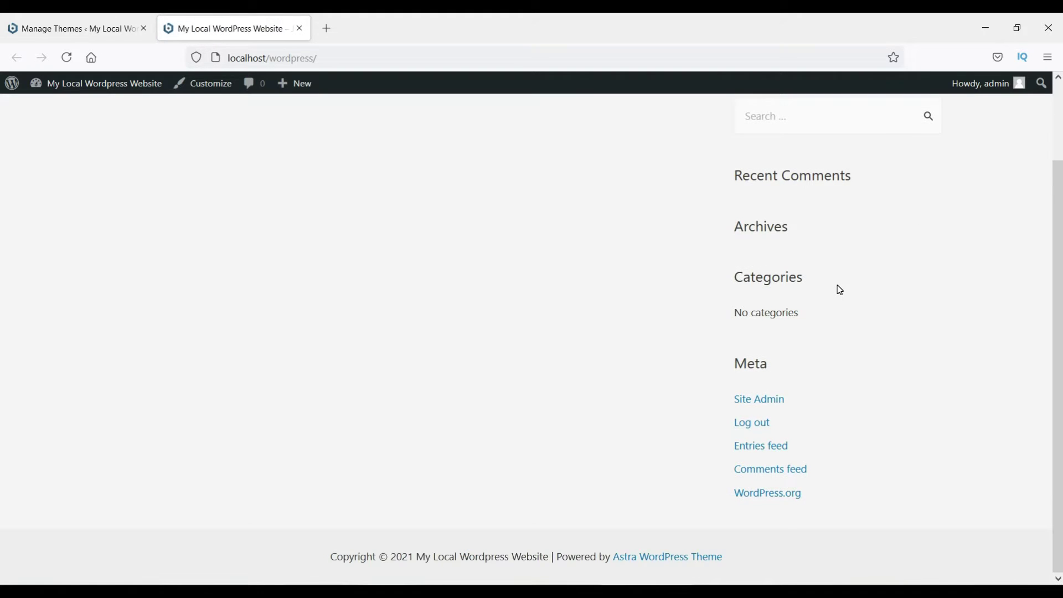
scroll(839, 289, up, 3)
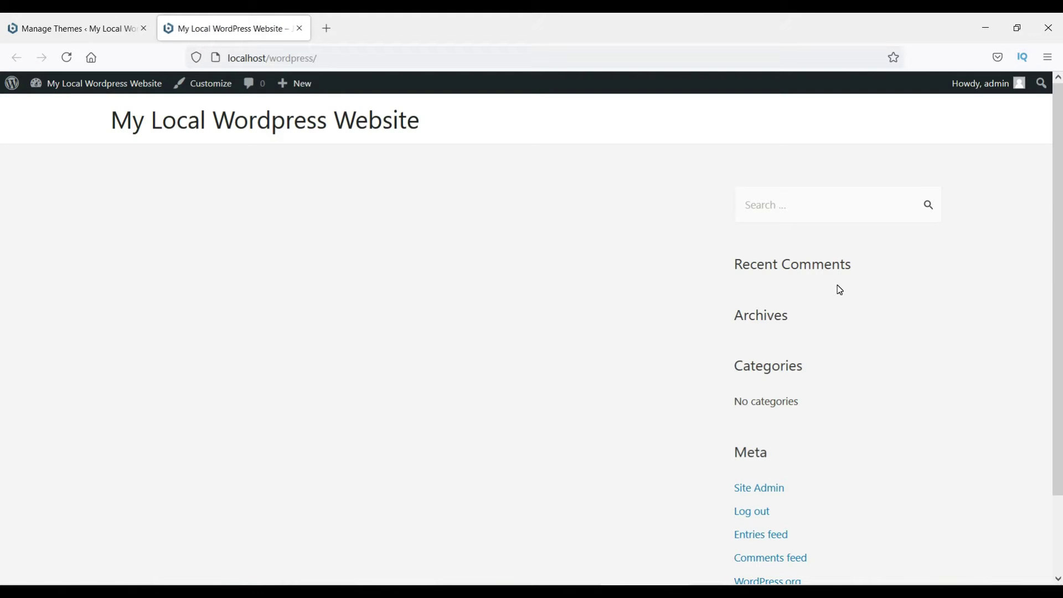
Back on Themes, view Astra's theme details and go to the Astra Options page
click(94, 29)
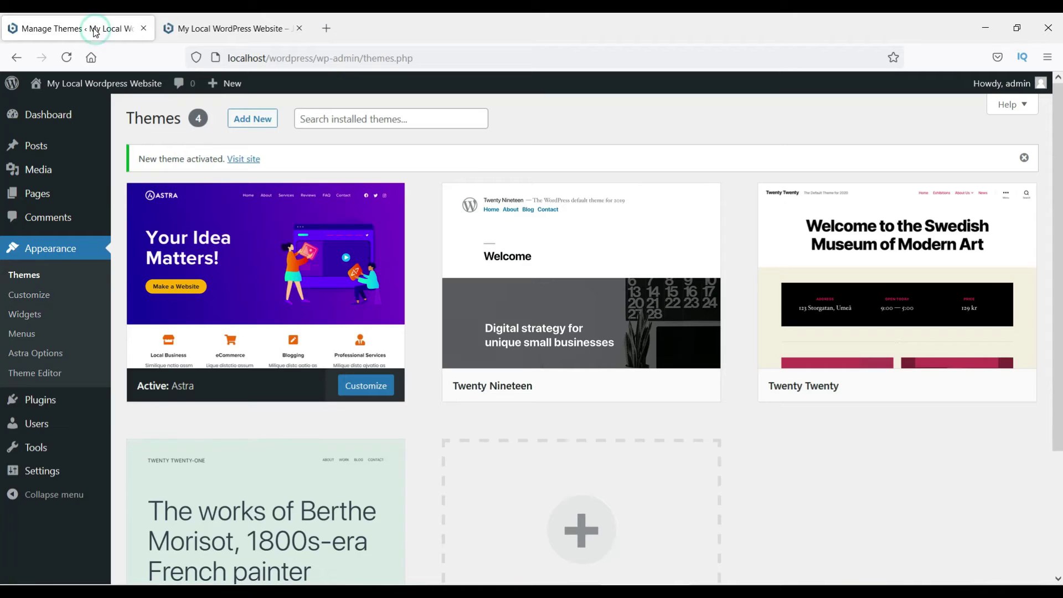
mouse_move(49, 159)
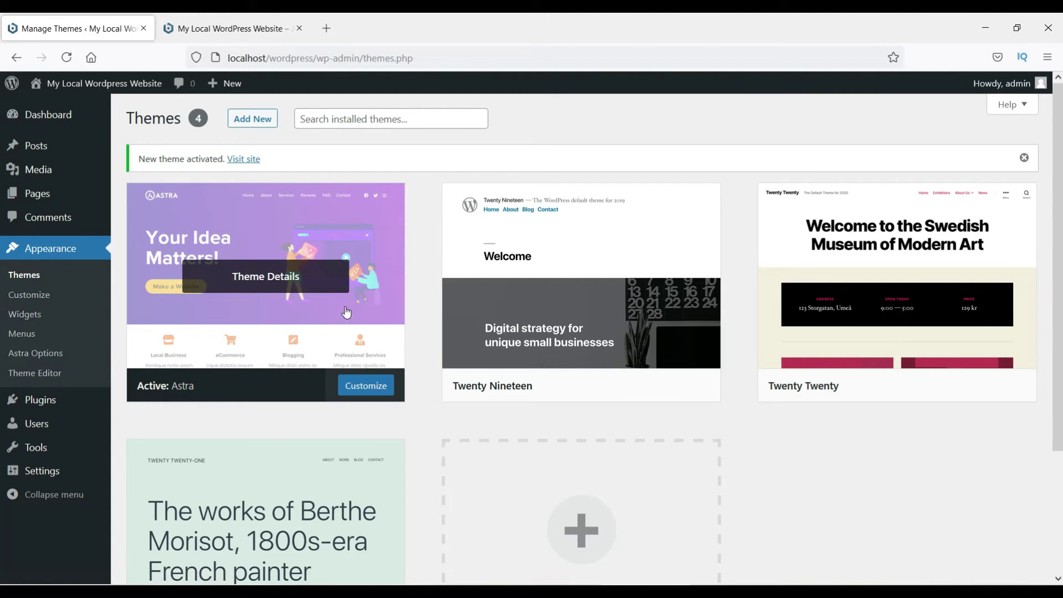
click(339, 326)
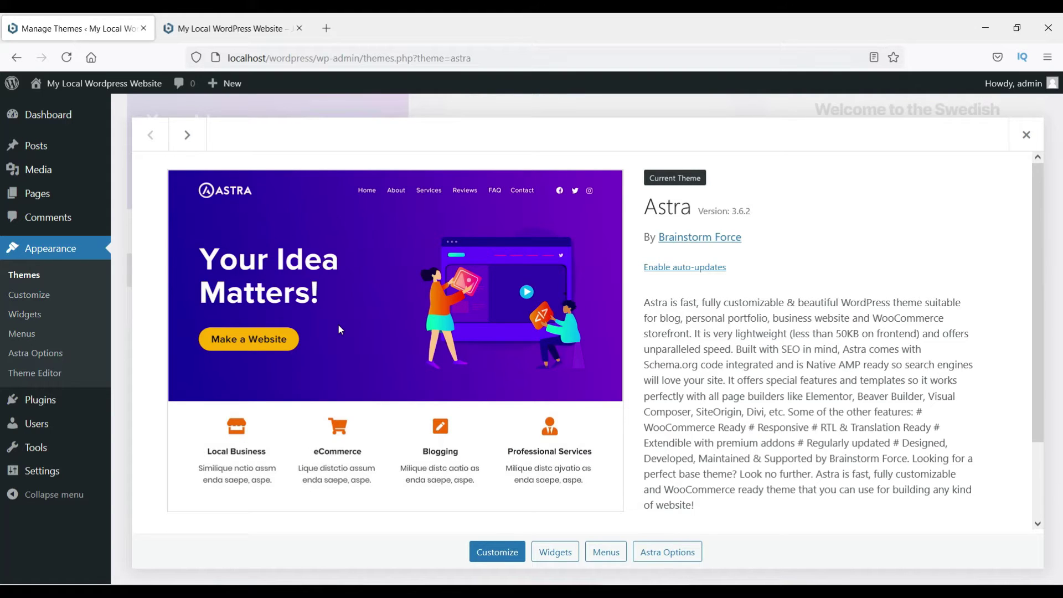
scroll(683, 557, down, 3)
click(668, 551)
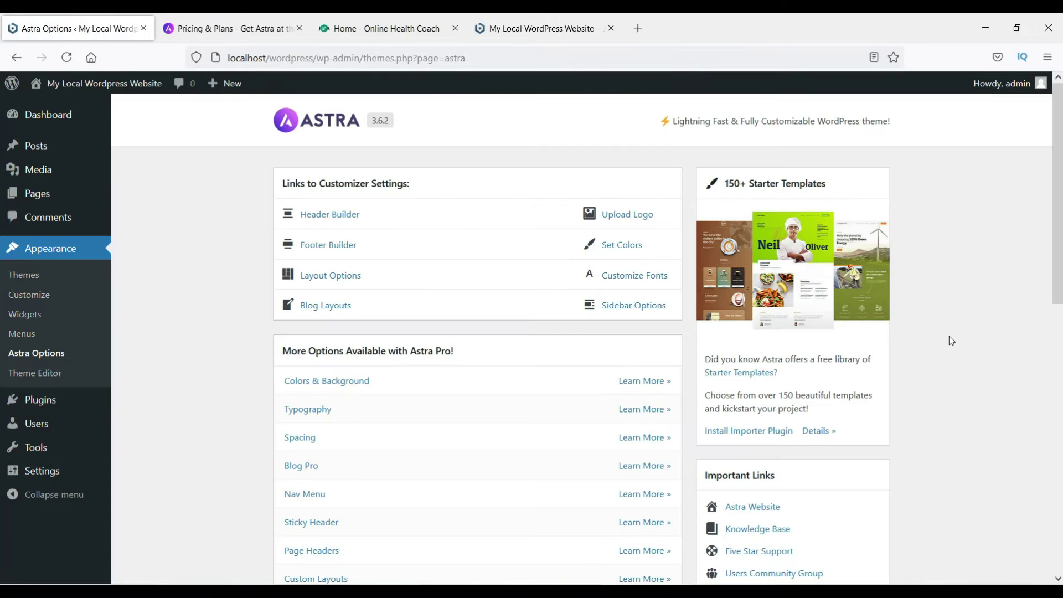
scroll(950, 250, down, 2)
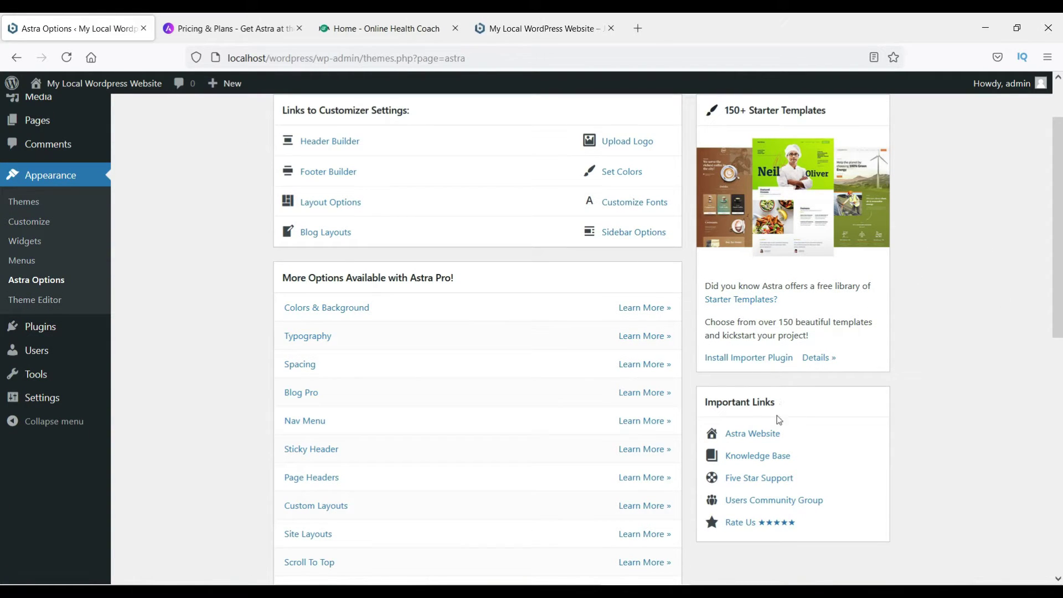
Install the Starter Templates importer plugin and pick Elementor as the page builder
click(727, 358)
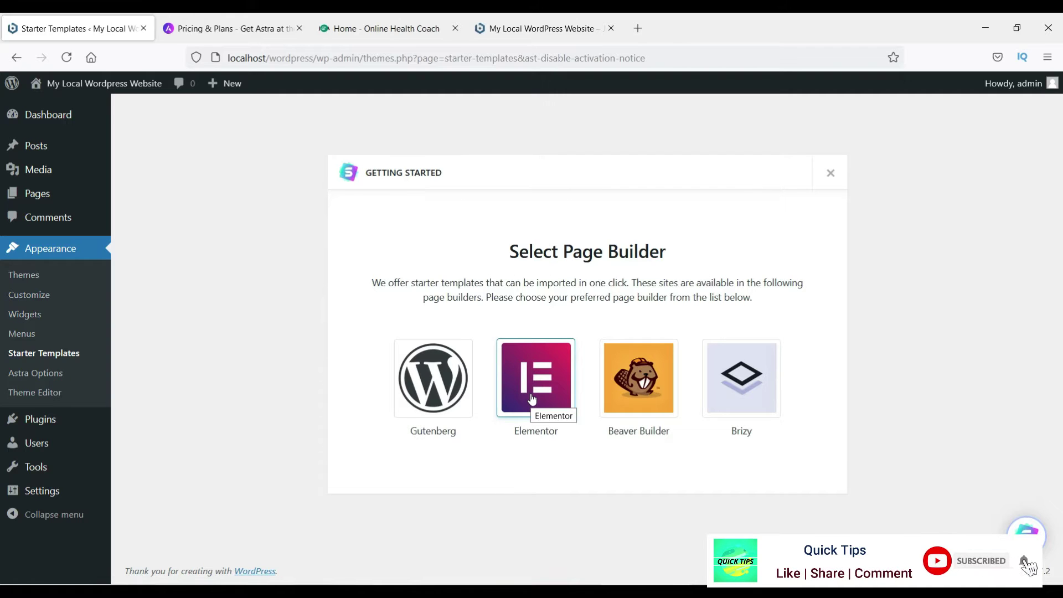
click(532, 399)
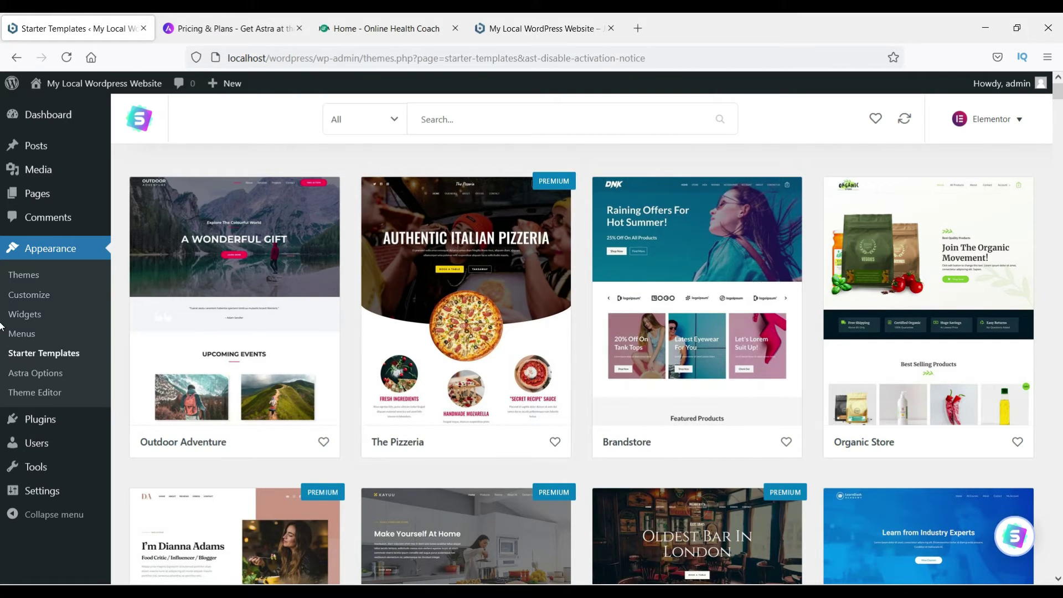
Scroll through the Elementor starter template grid to browse the free and premium designs
scroll(1045, 310, down, 5)
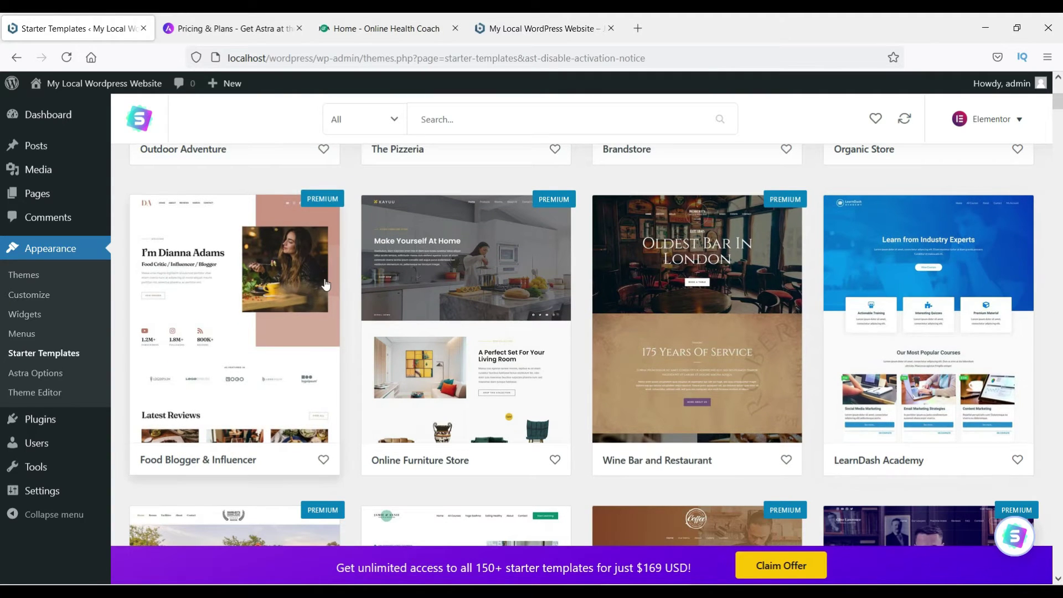
scroll(325, 284, down, 4)
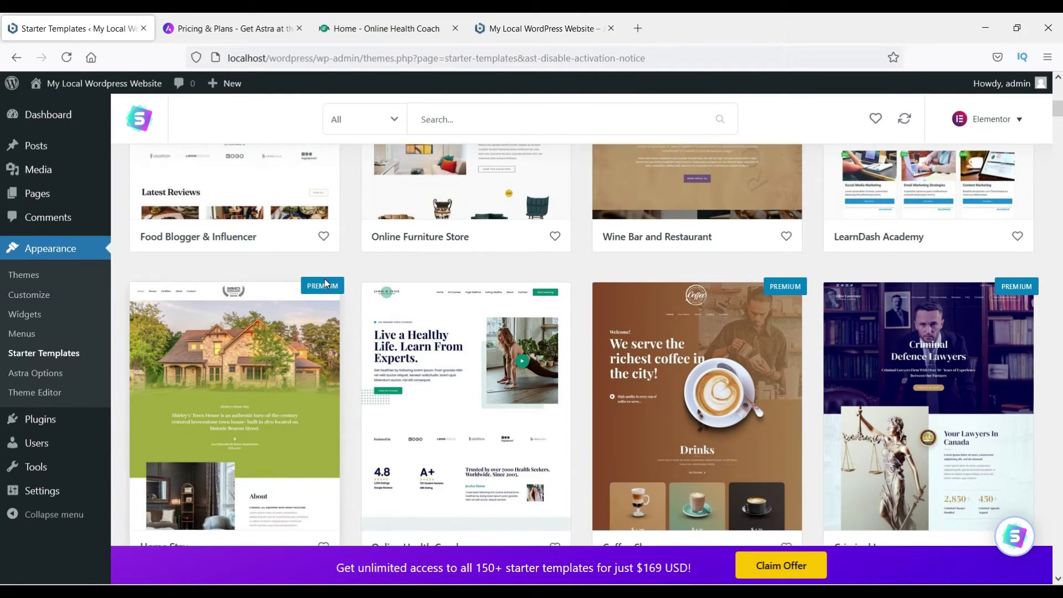
scroll(326, 283, down, 1)
scroll(326, 284, down, 5)
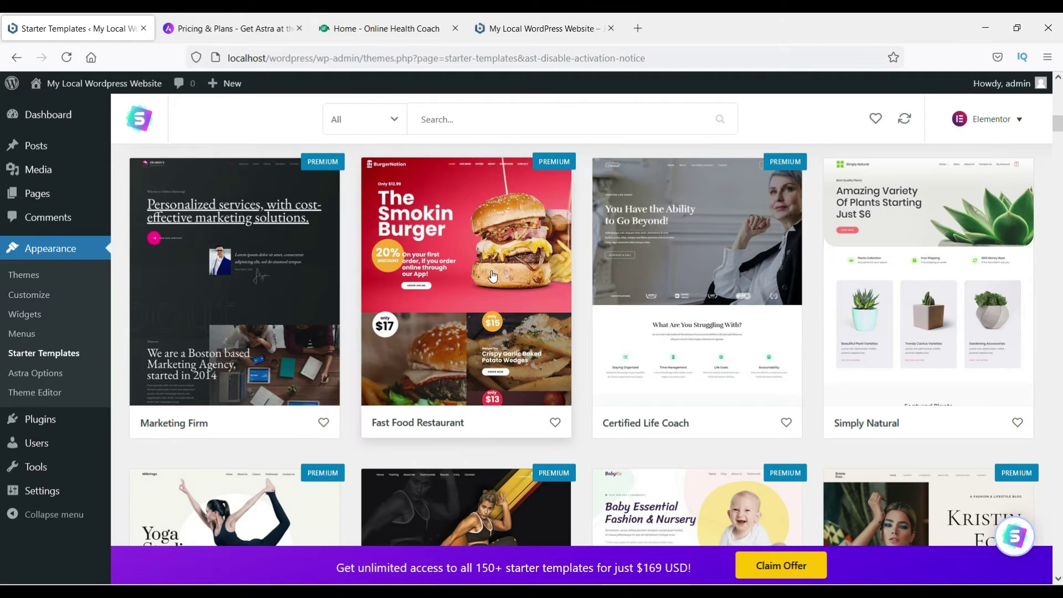
scroll(488, 277, up, 3)
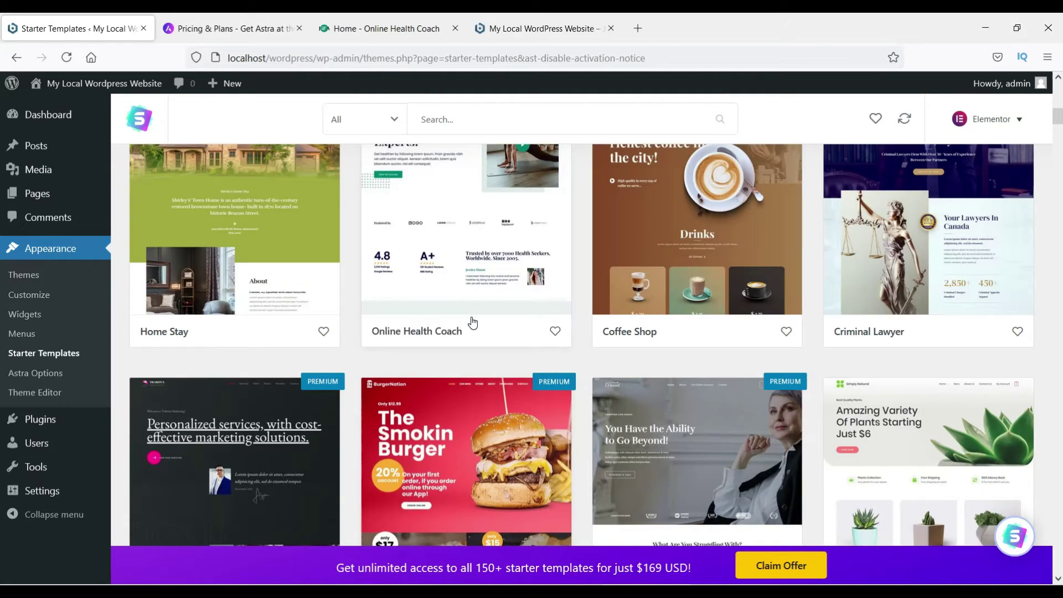
scroll(487, 358, up, 2)
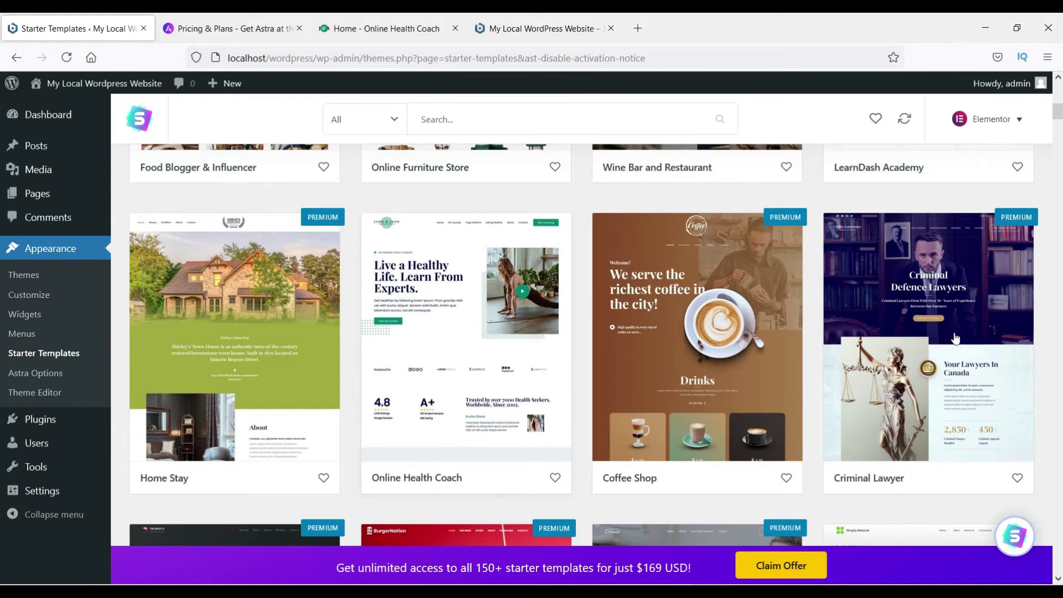
scroll(504, 346, up, 8)
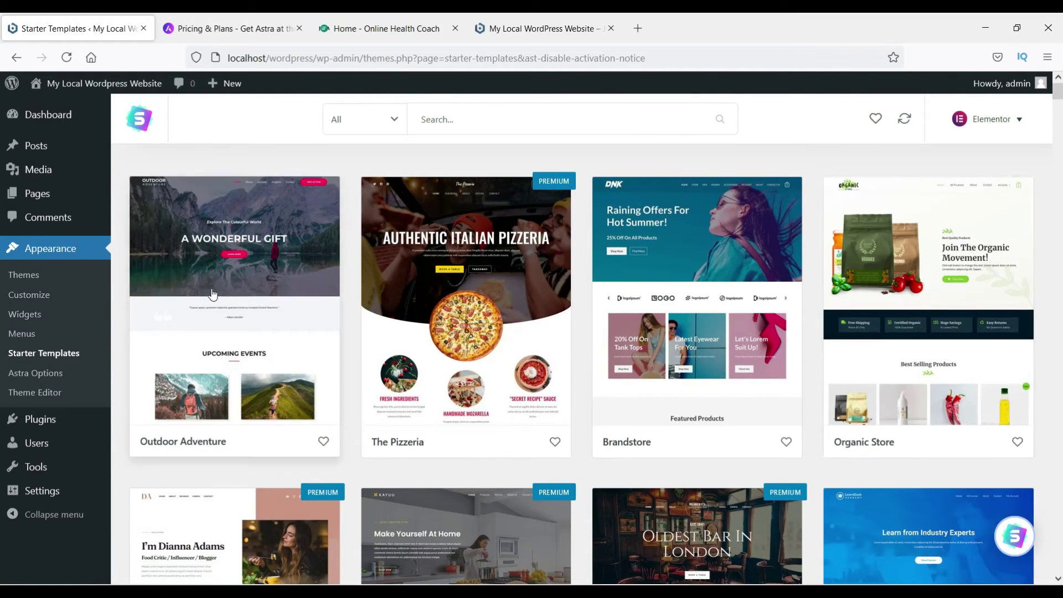
Filter templates to Free and Business, then select the Outdoor Adventure starter site
click(392, 122)
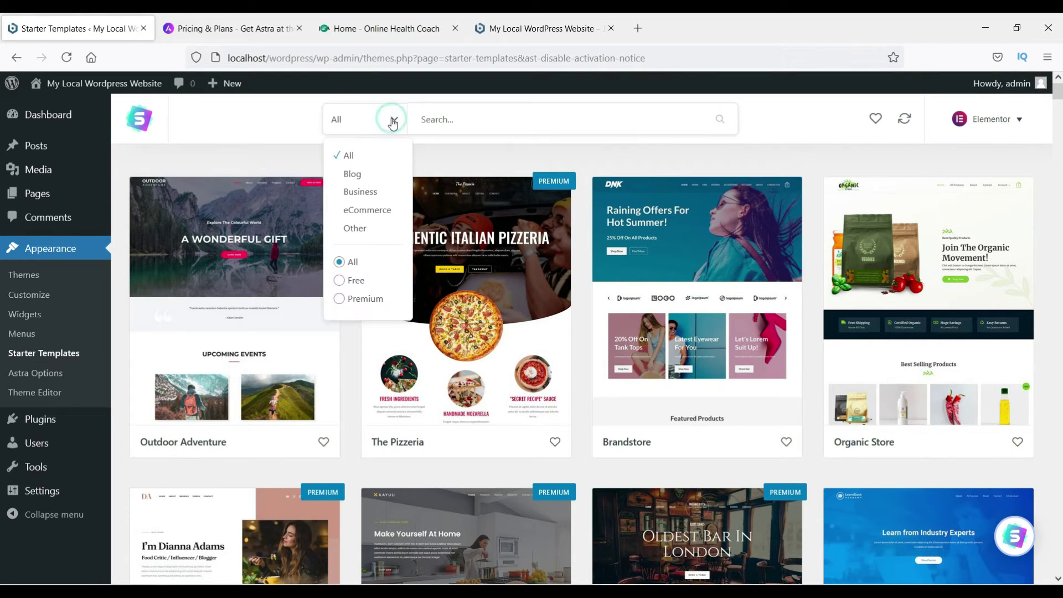
click(339, 283)
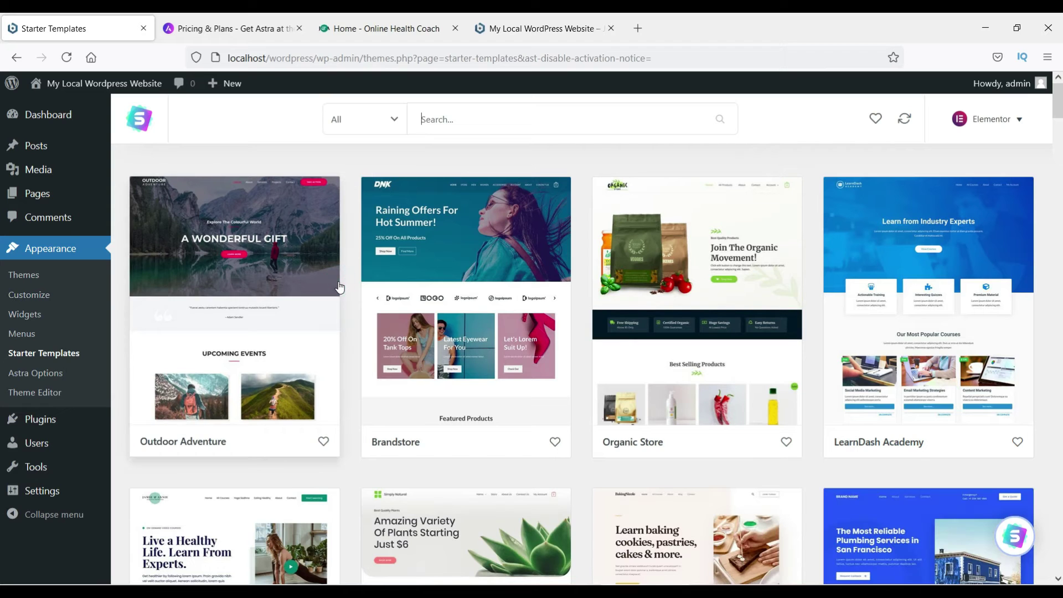
scroll(772, 277, down, 10)
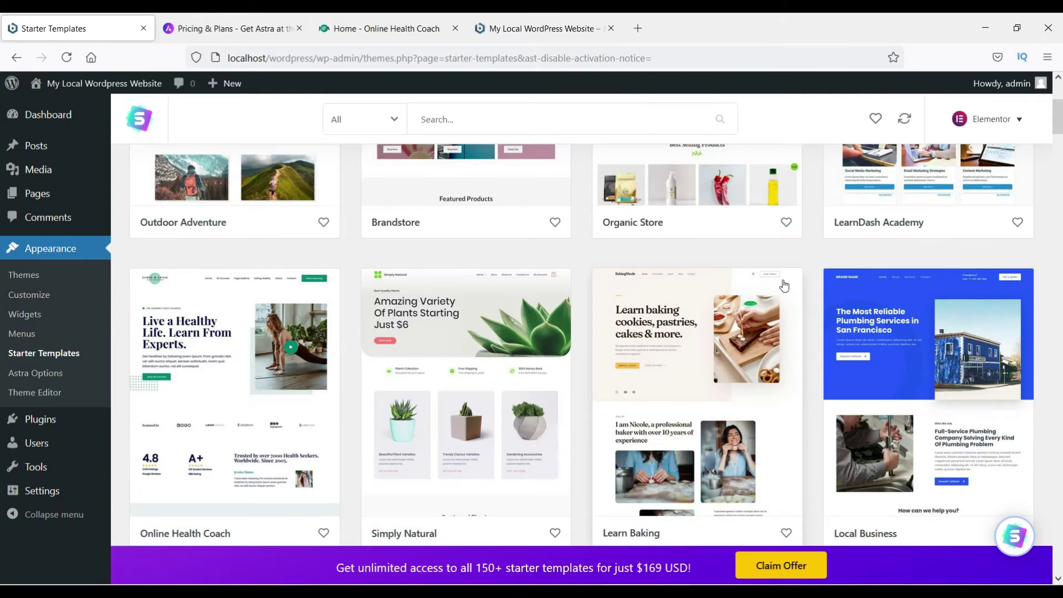
scroll(784, 288, down, 8)
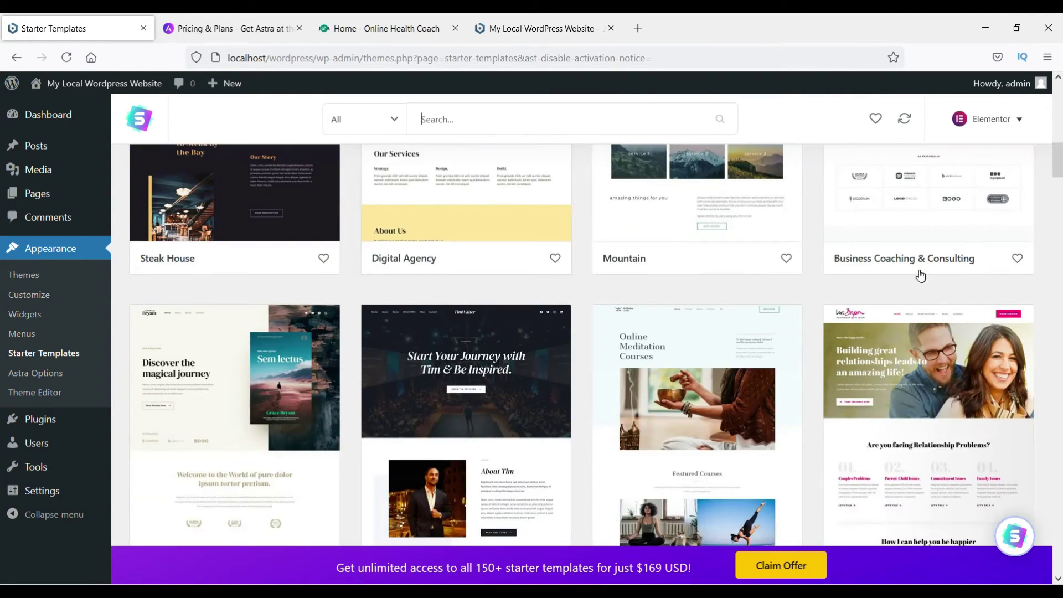
scroll(554, 288, up, 9)
scroll(556, 285, up, 5)
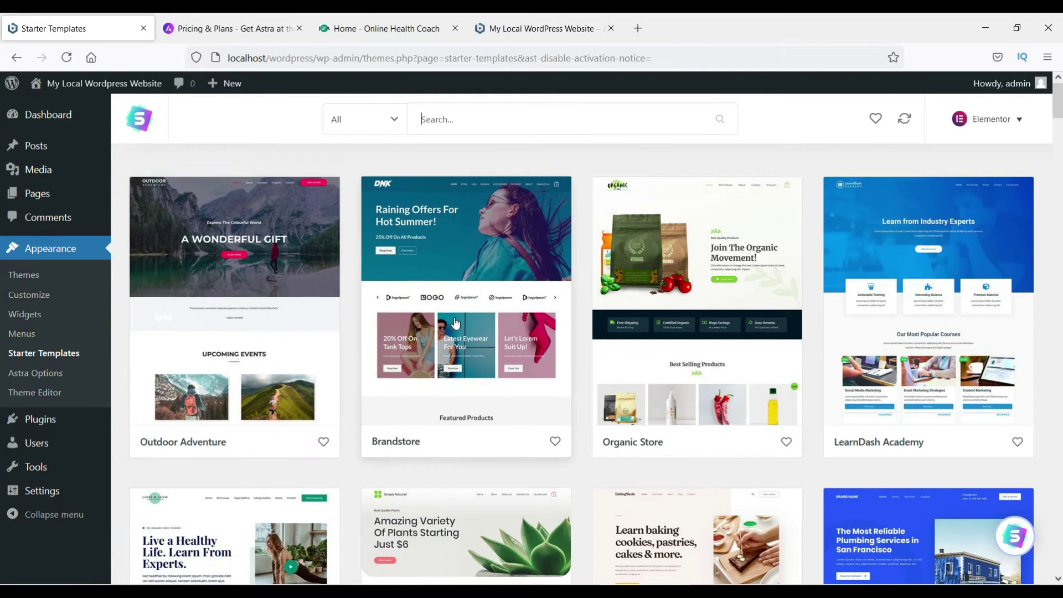
click(395, 121)
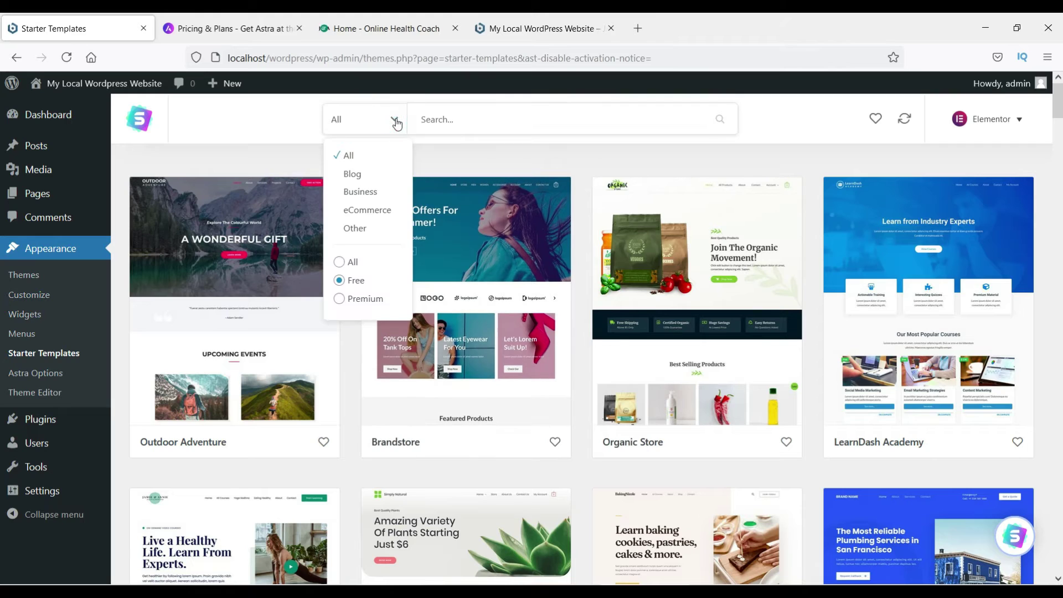
click(360, 194)
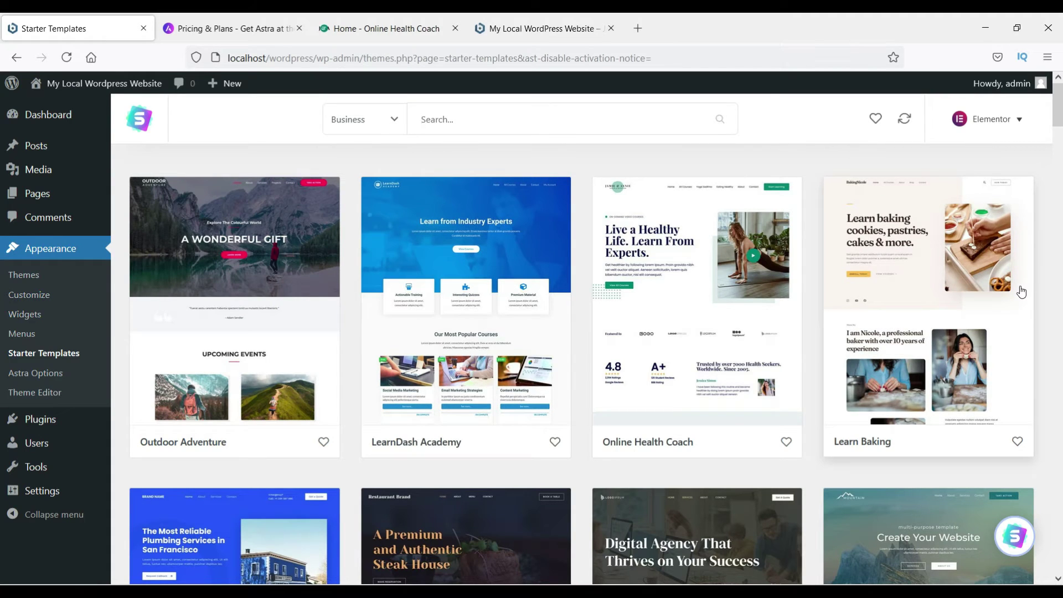
click(241, 324)
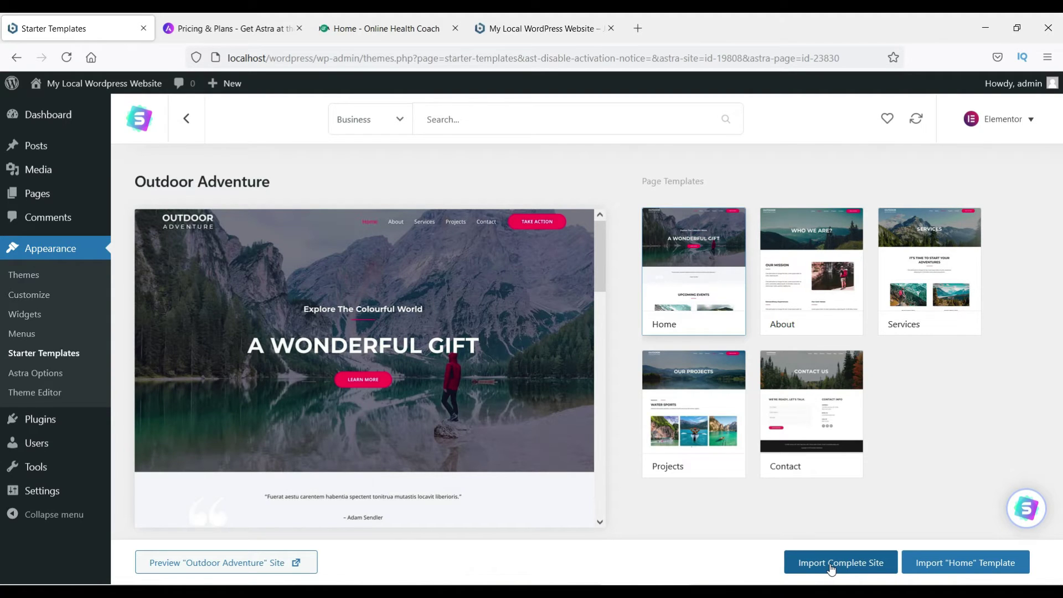
Start the complete-site import, choosing Beginner and Myself/My company, with advanced options expanded
click(831, 565)
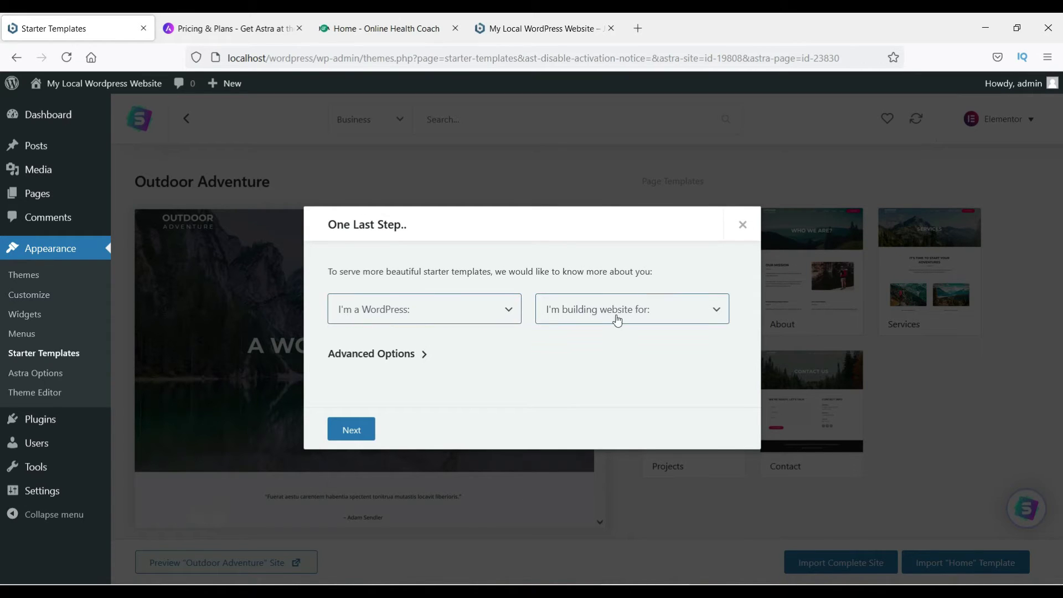
click(491, 313)
click(434, 363)
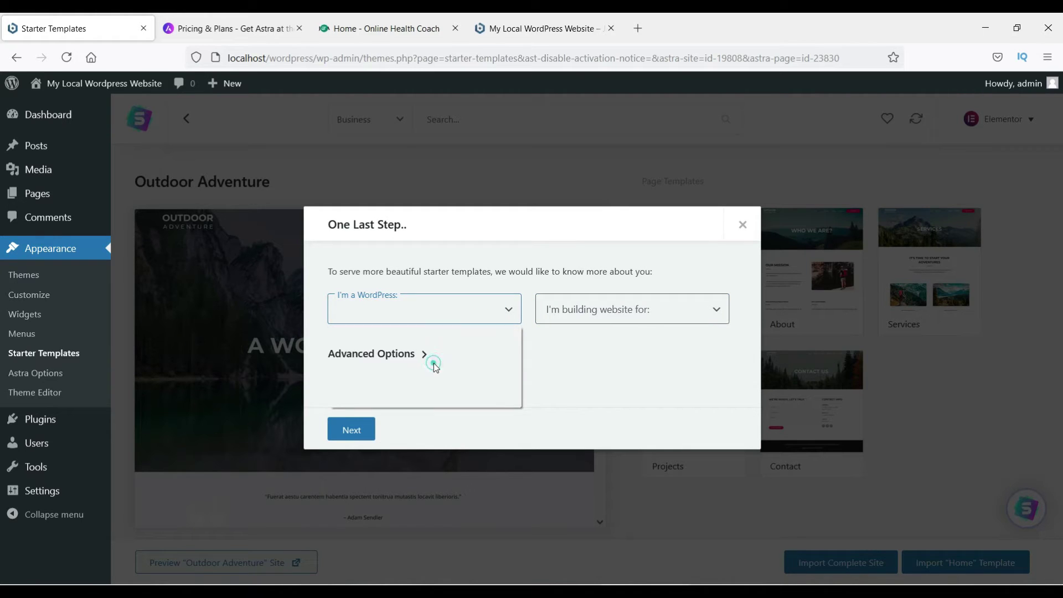
click(646, 320)
click(635, 364)
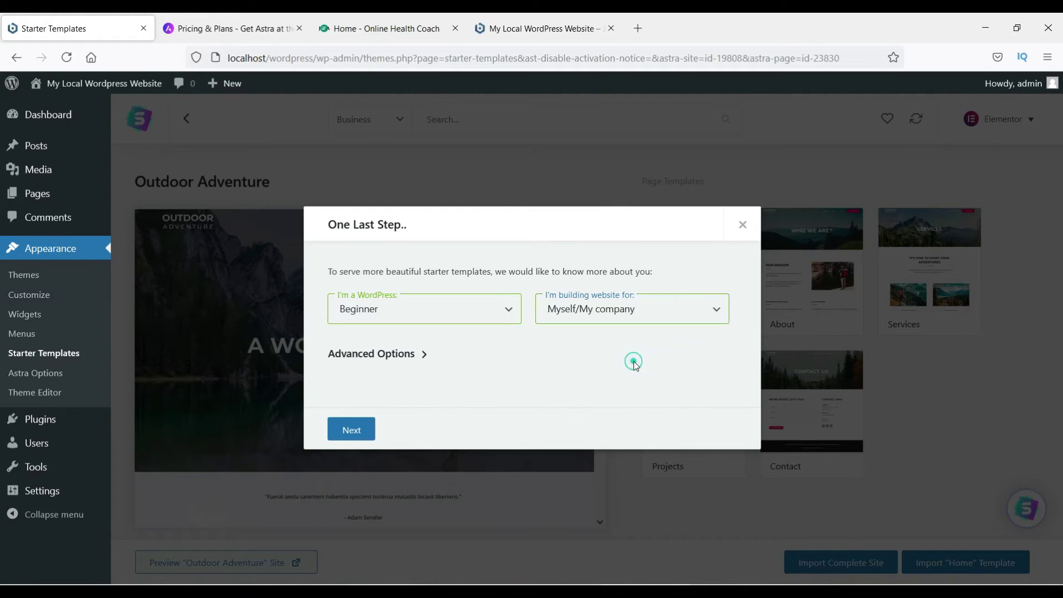
click(392, 354)
scroll(412, 341, down, 2)
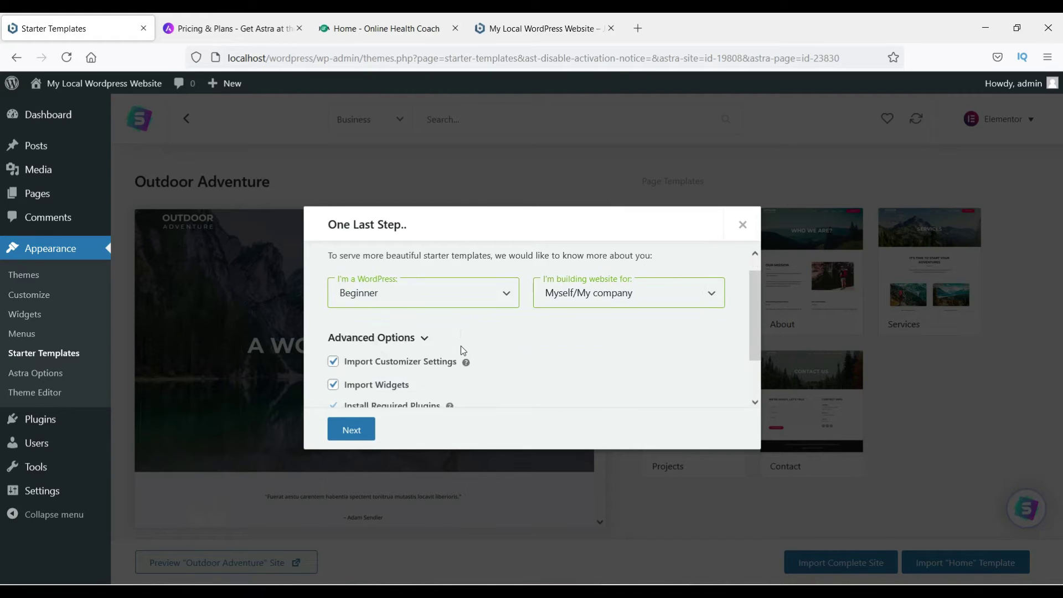
Enter your first name and submit to begin importing the Outdoor Adventure site
click(351, 429)
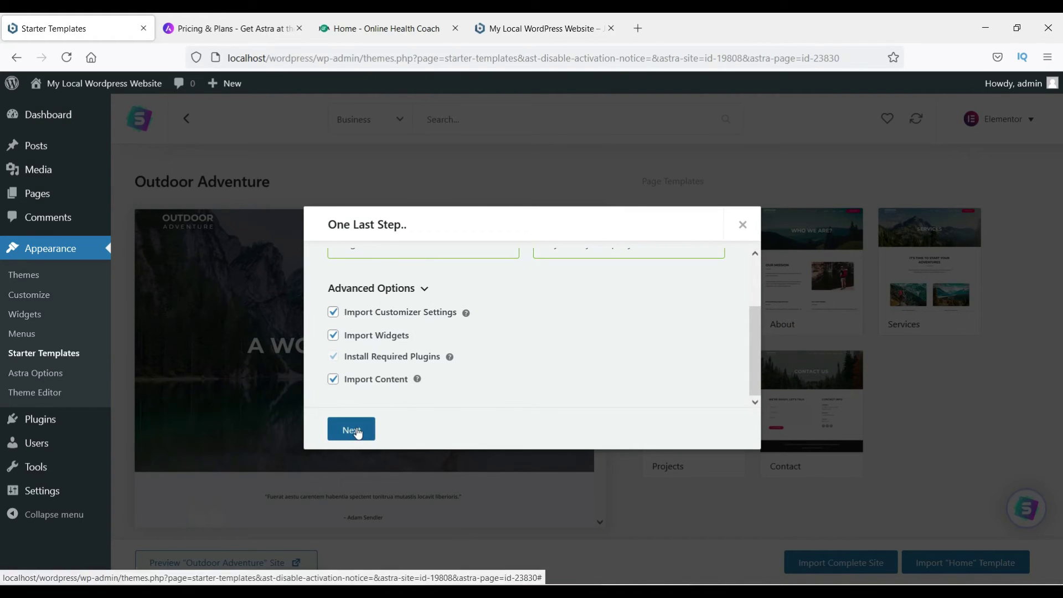
click(420, 311)
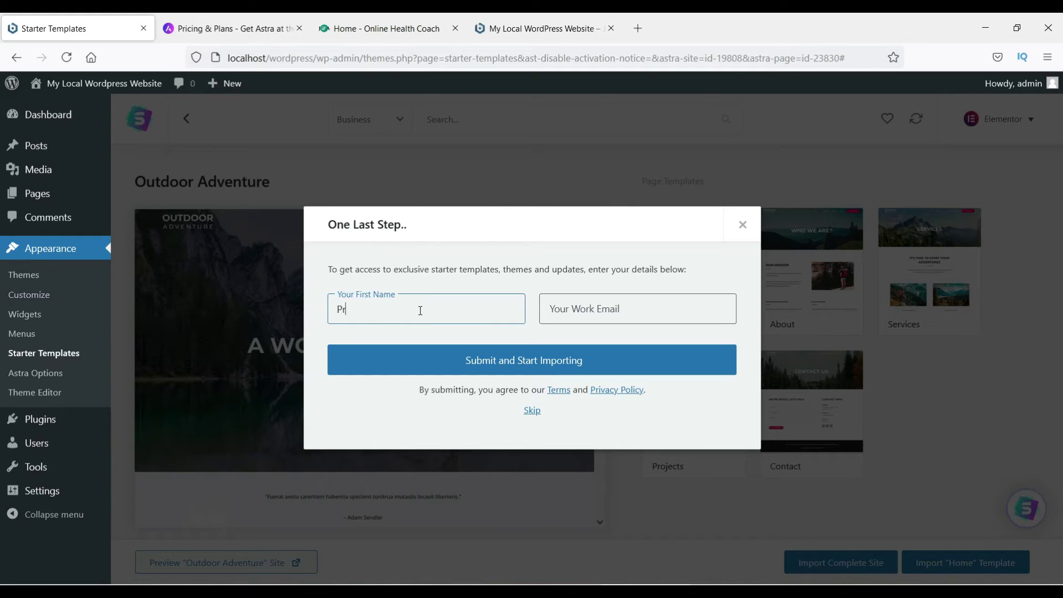
text(Prashant)
key(Tab)
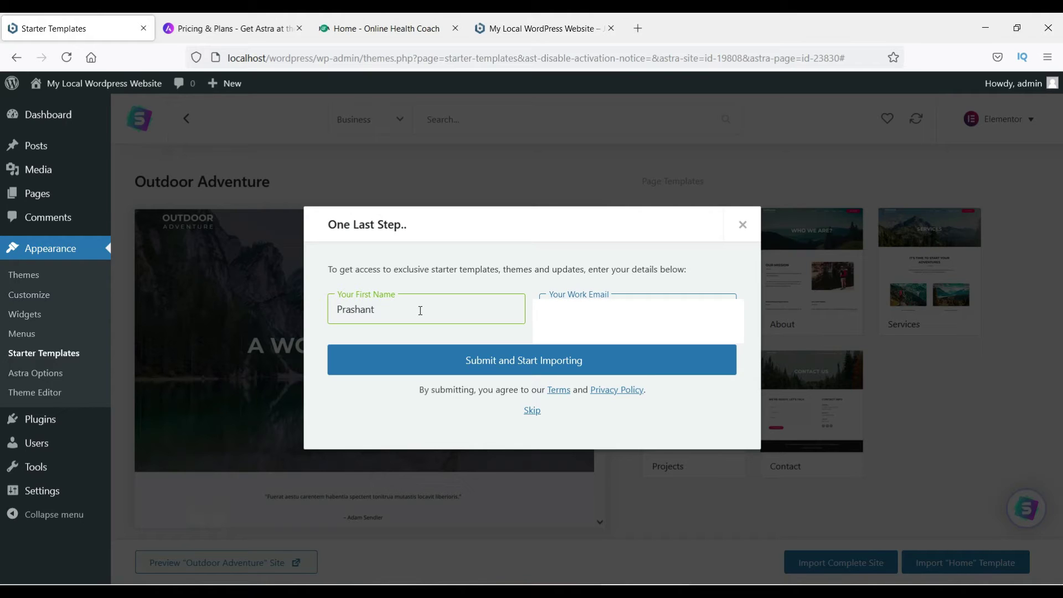
click(530, 361)
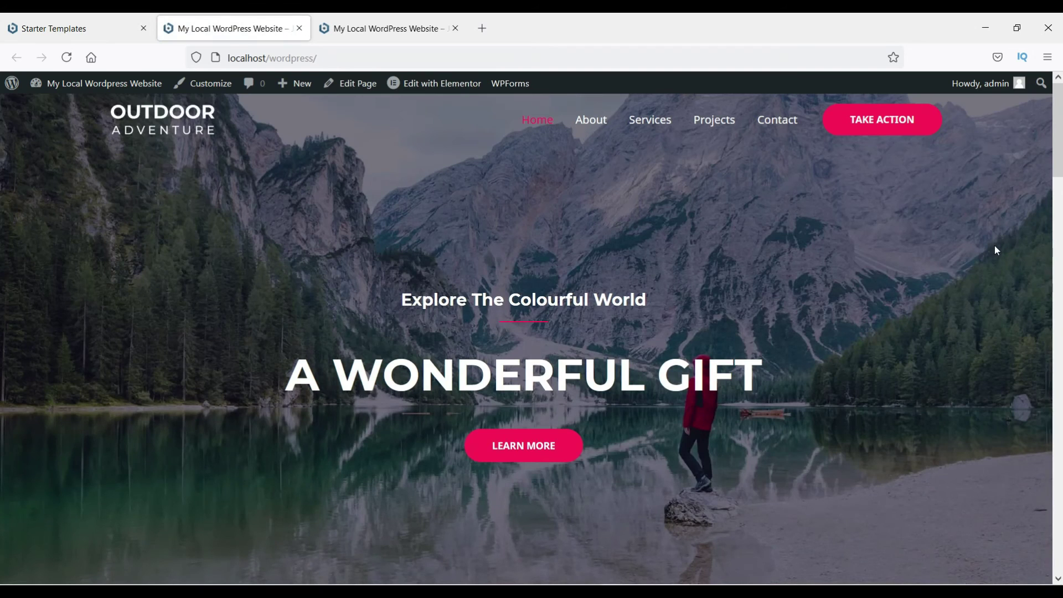
scroll(915, 245, down, 8)
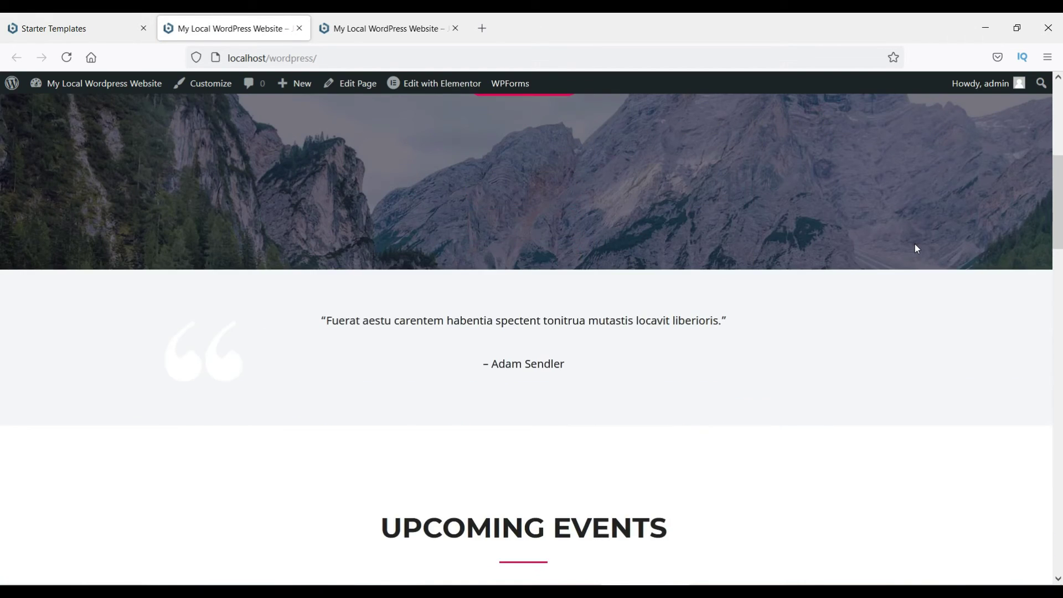
scroll(915, 246, down, 18)
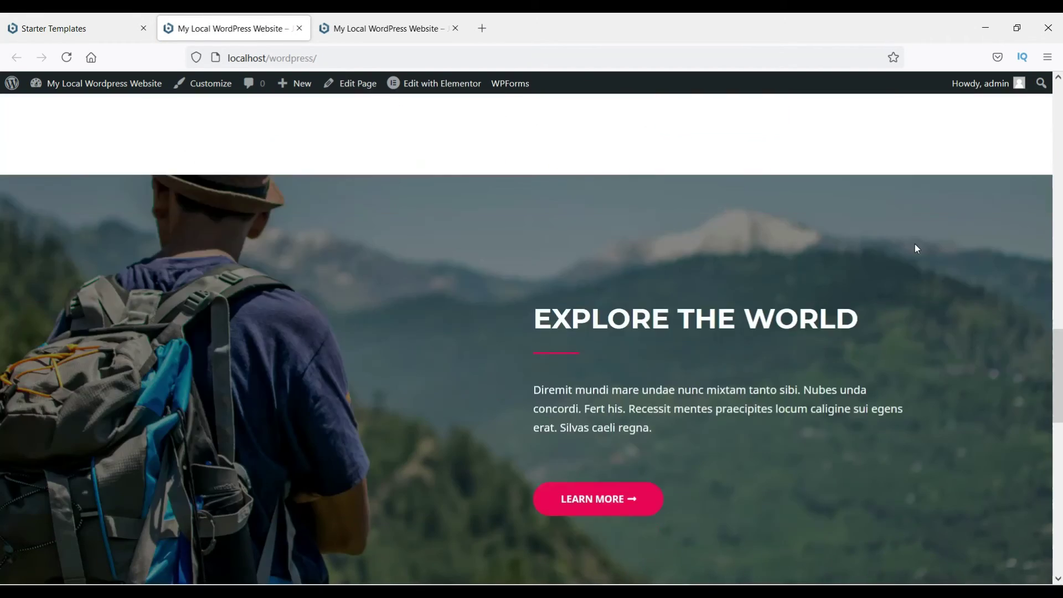
scroll(916, 247, down, 10)
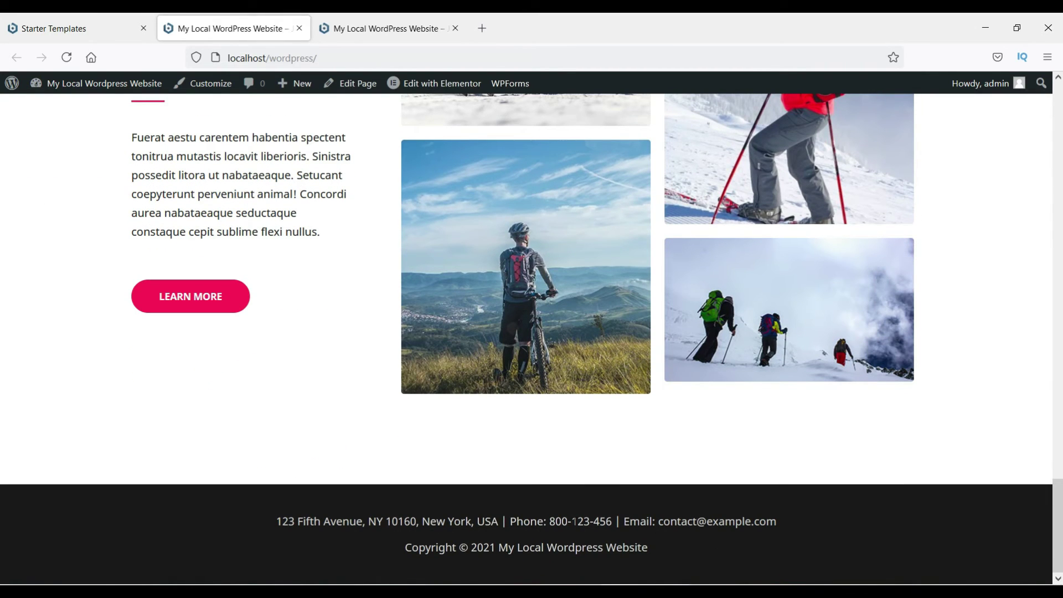
scroll(363, 407, up, 20)
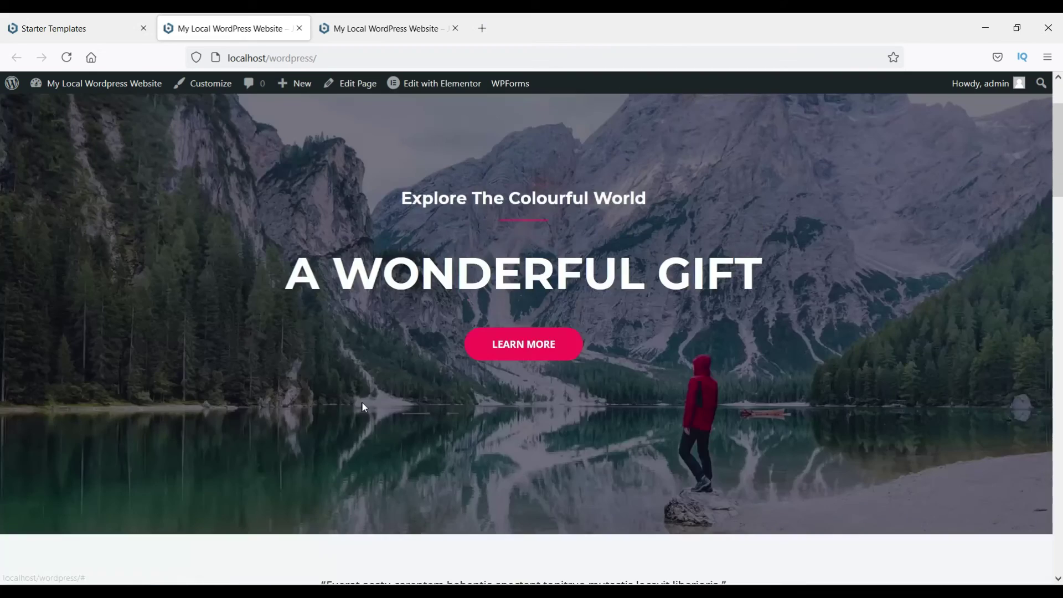
click(767, 123)
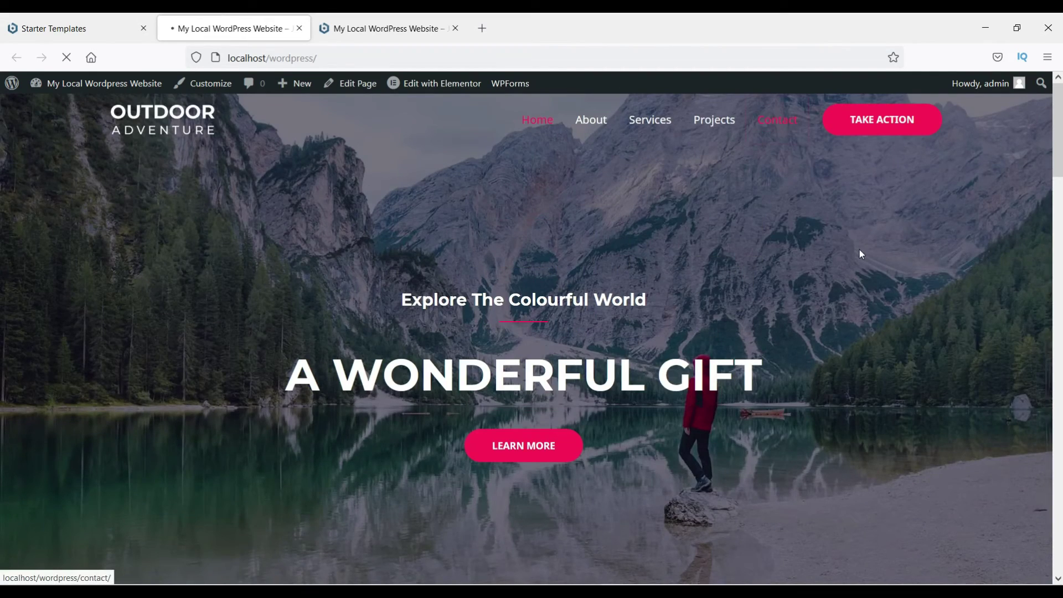
scroll(837, 255, down, 8)
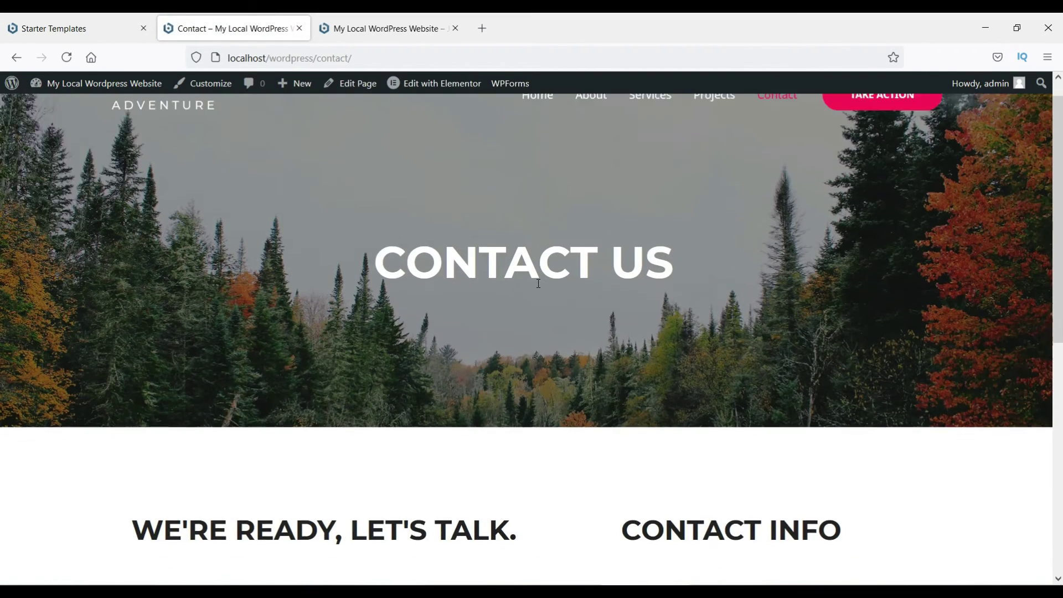
scroll(540, 288, up, 8)
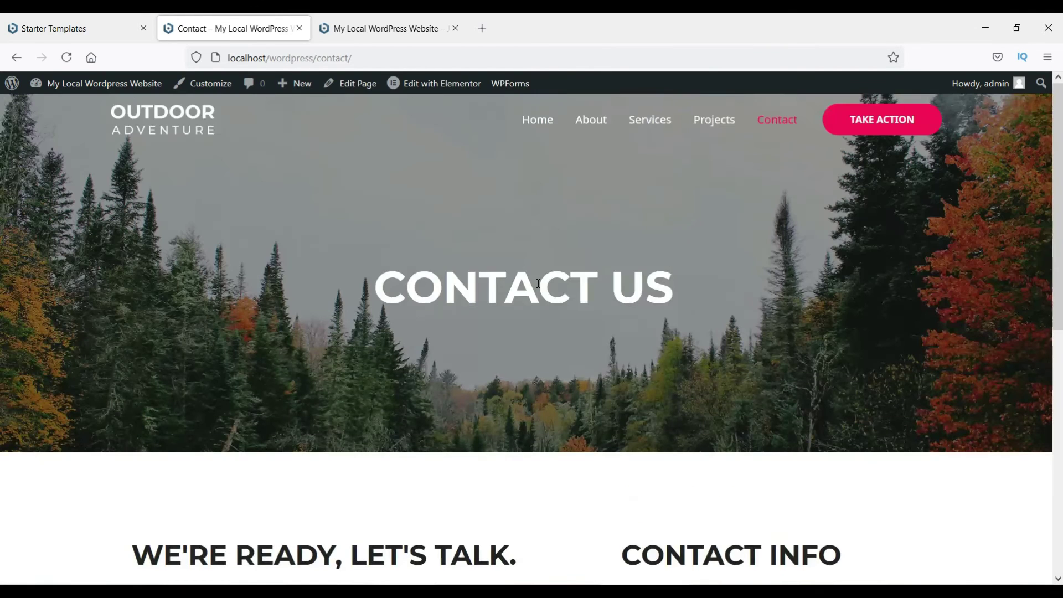
mouse_move(422, 87)
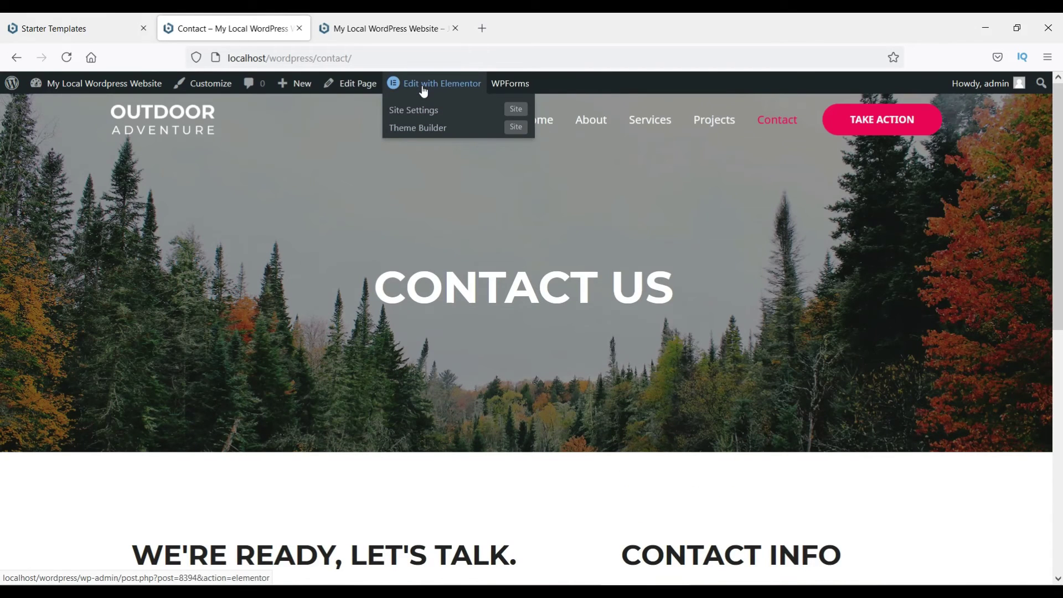
Edit the Contact page with Elementor in a new tab and shorten the heading to CONTACT
right_click(423, 88)
click(462, 95)
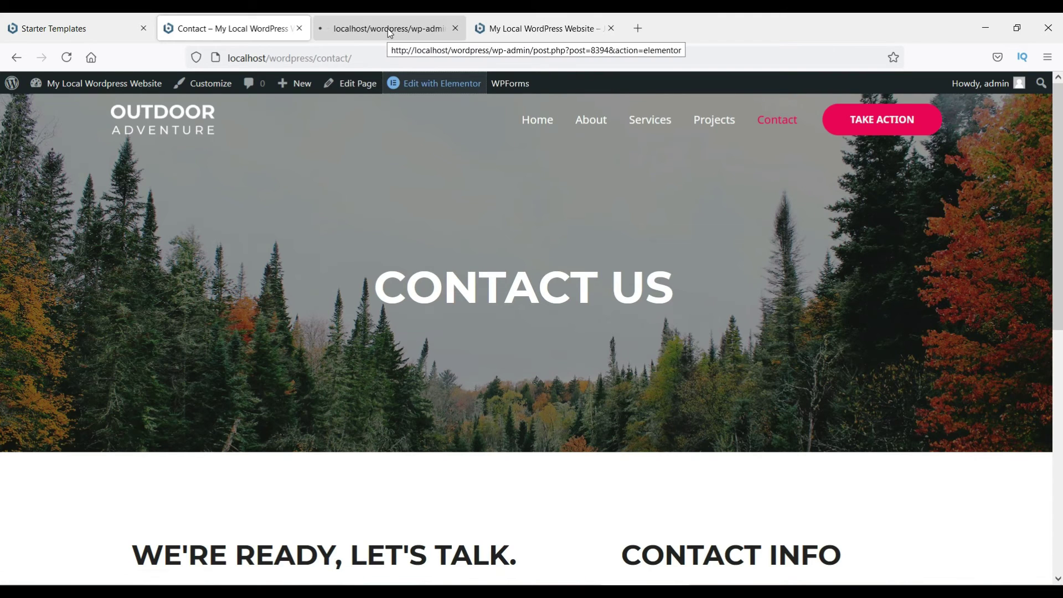
mouse_move(416, 92)
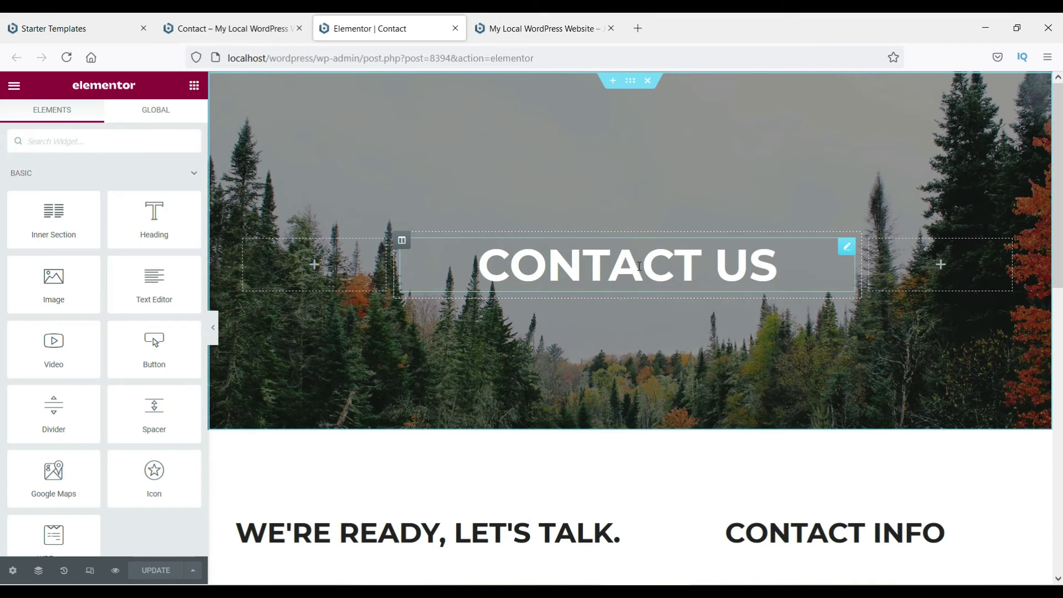
click(639, 267)
drag(113, 210, 47, 210)
key(BackSpace)
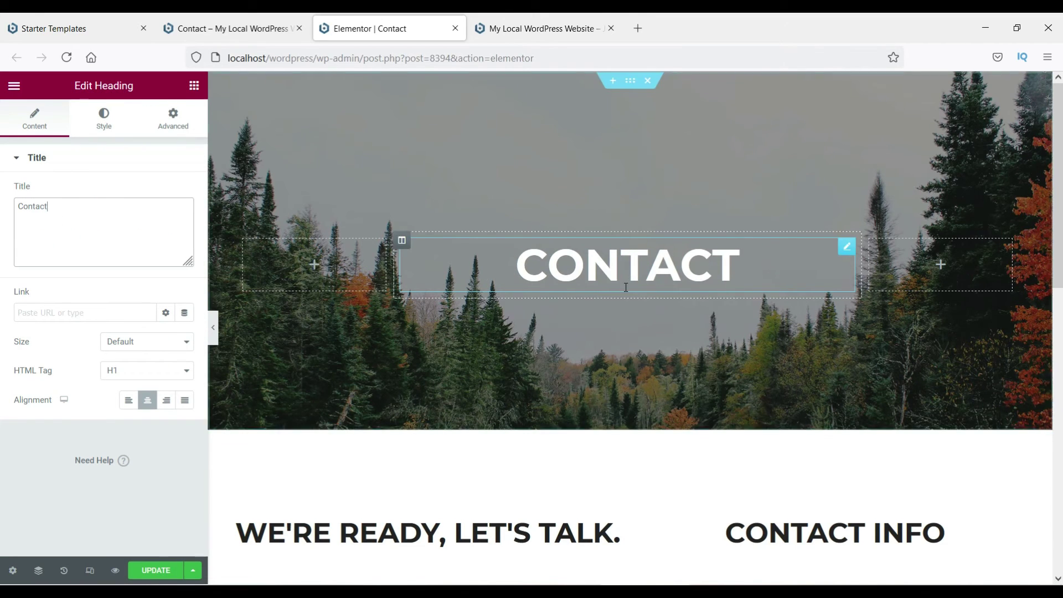
Change the Address description to end 'New York, United states' and update the page
scroll(692, 277, down, 5)
click(762, 241)
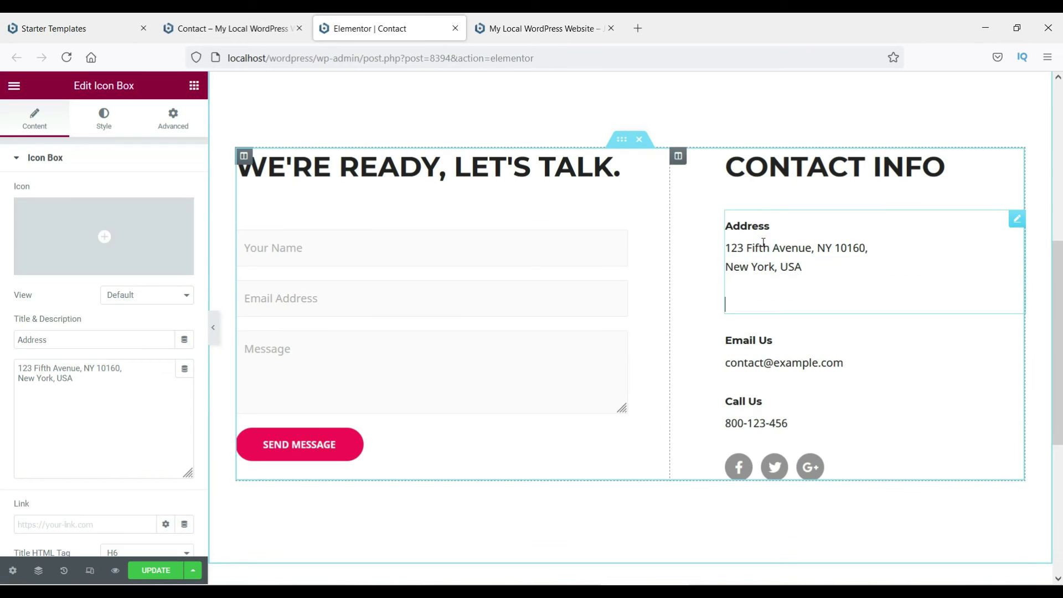
click(108, 379)
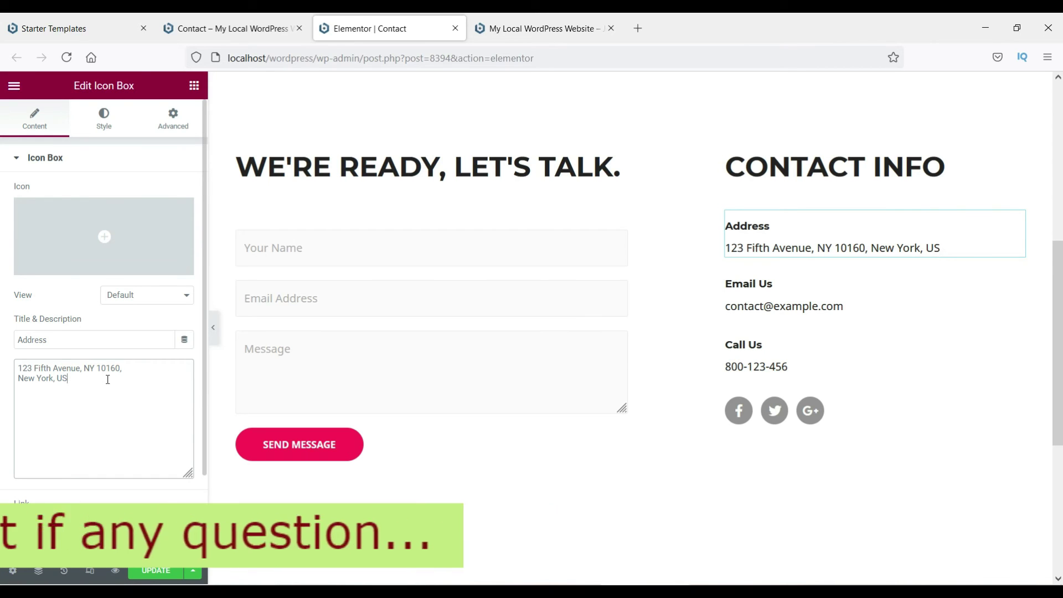
key(BackSpace)
key(BackSpace)
text(nited stat)
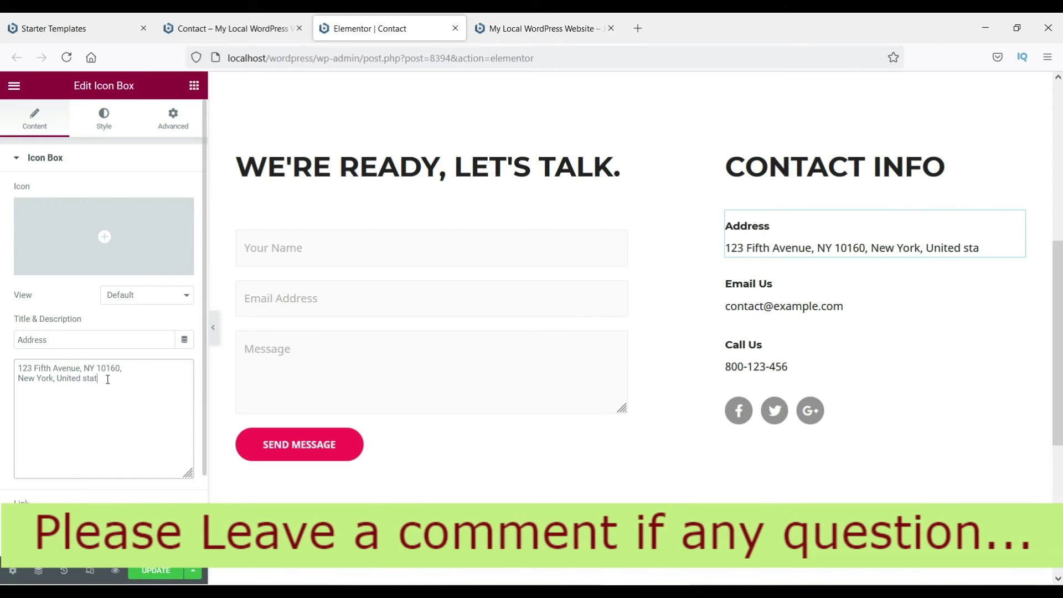
text(es)
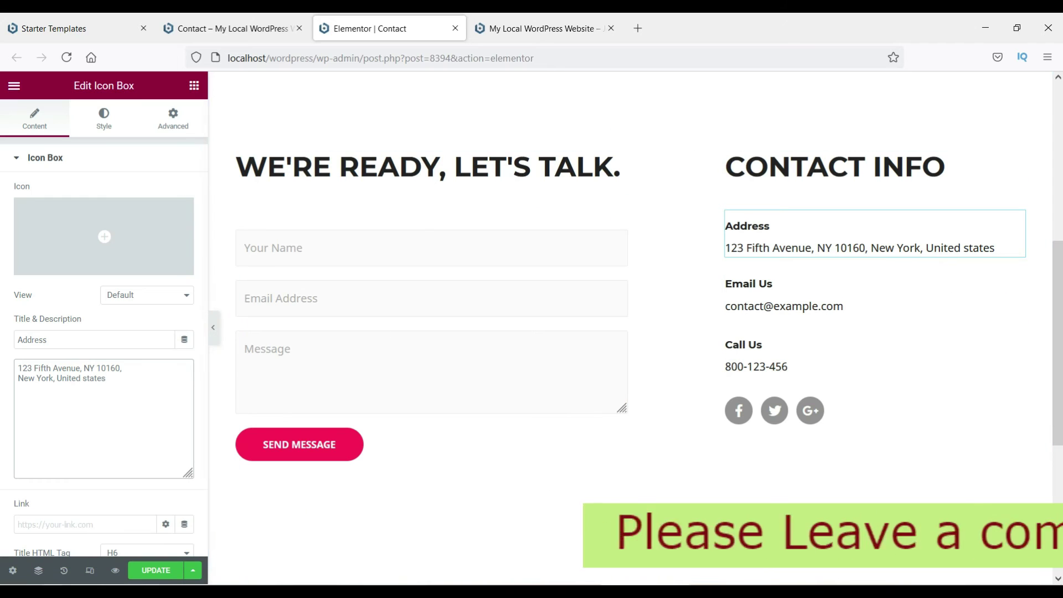
click(144, 570)
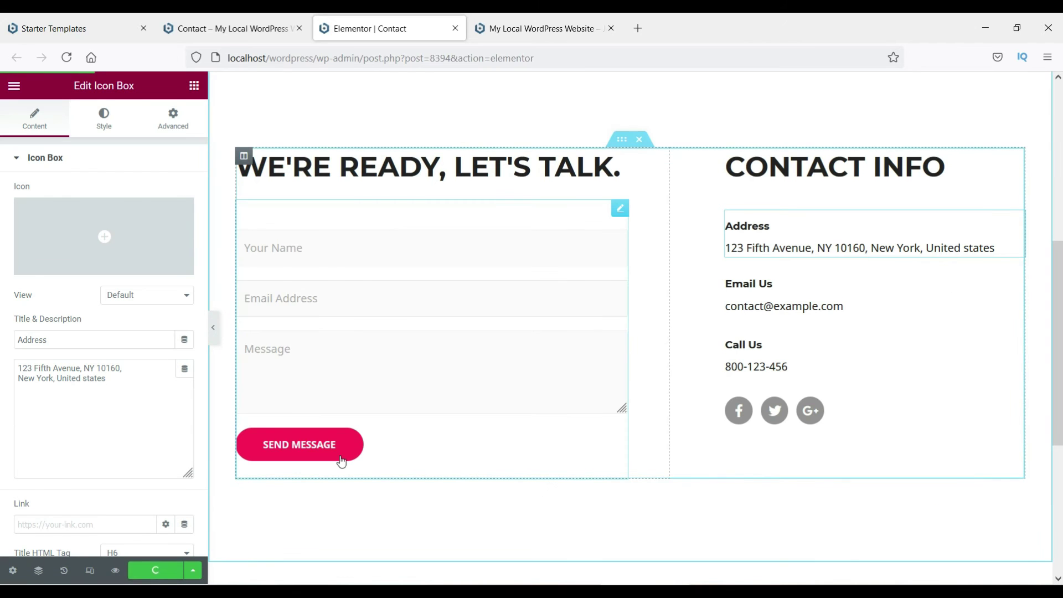
Reload the live Contact page and check the new 'United states' address
click(258, 31)
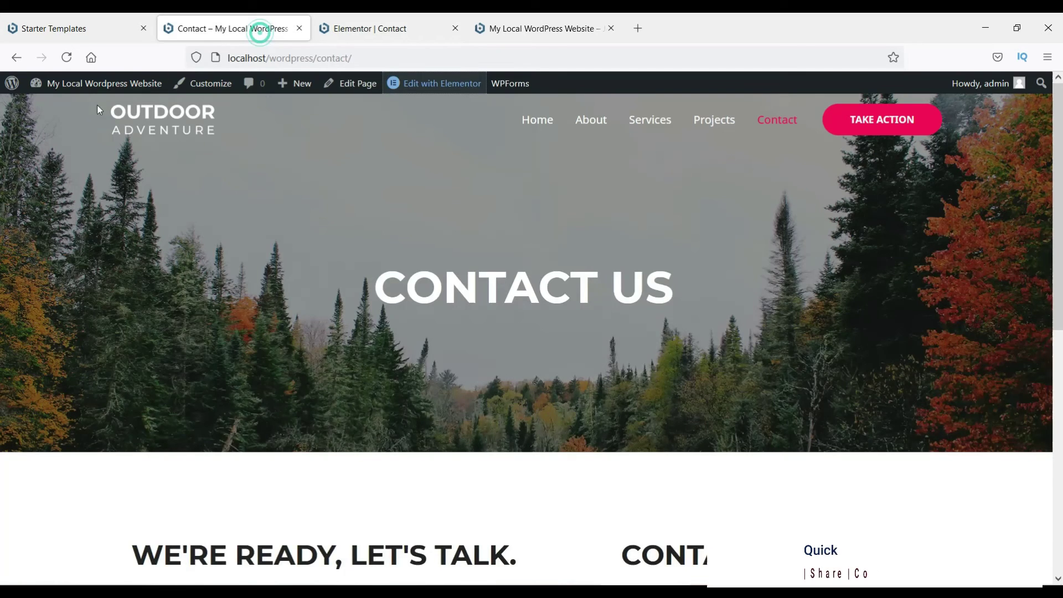
click(66, 58)
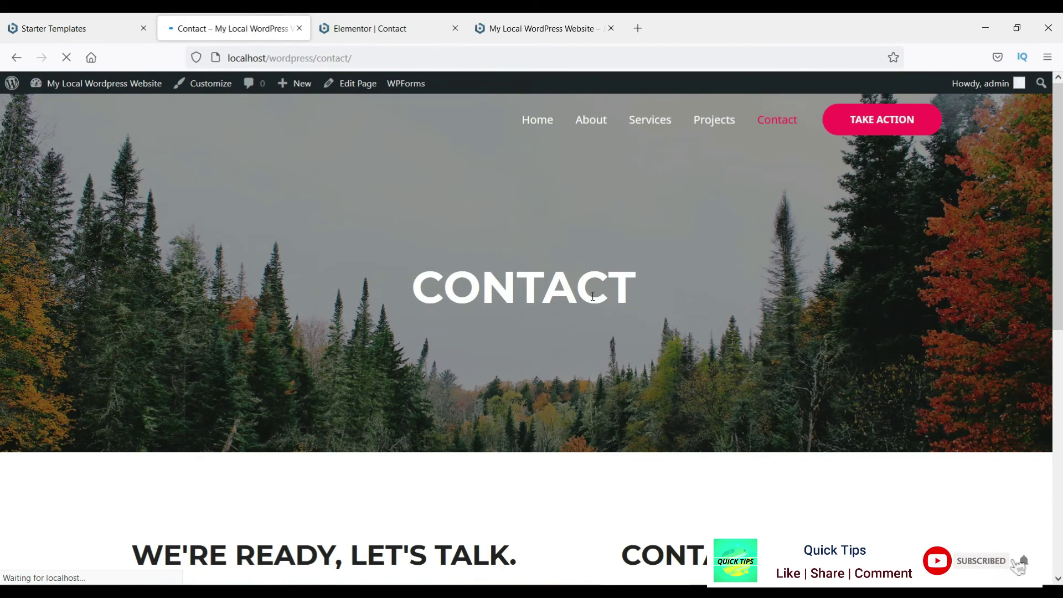
scroll(607, 318, down, 5)
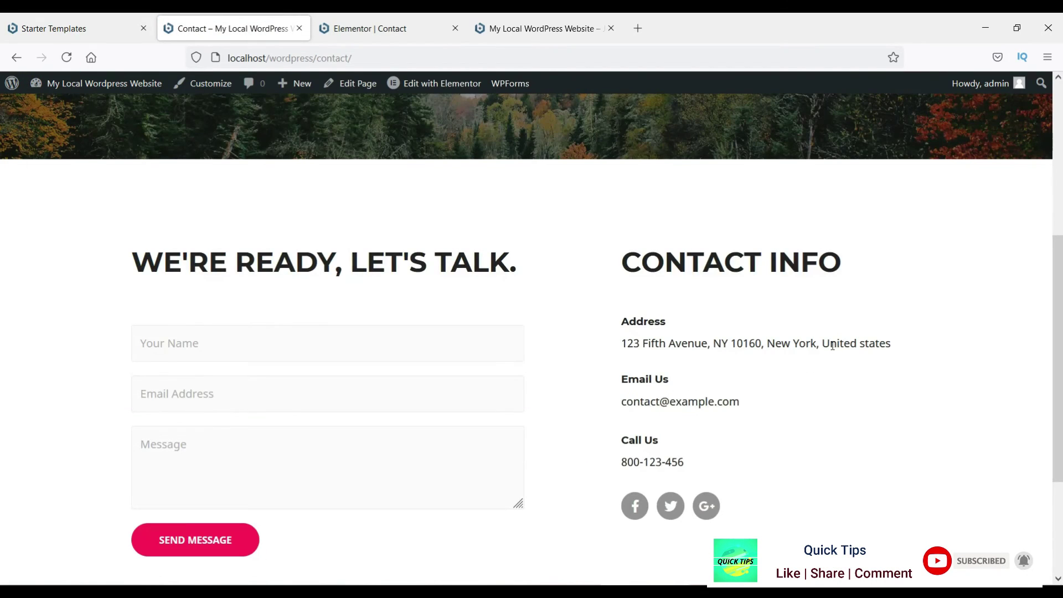
drag(828, 340, 889, 342)
click(902, 351)
scroll(788, 336, up, 5)
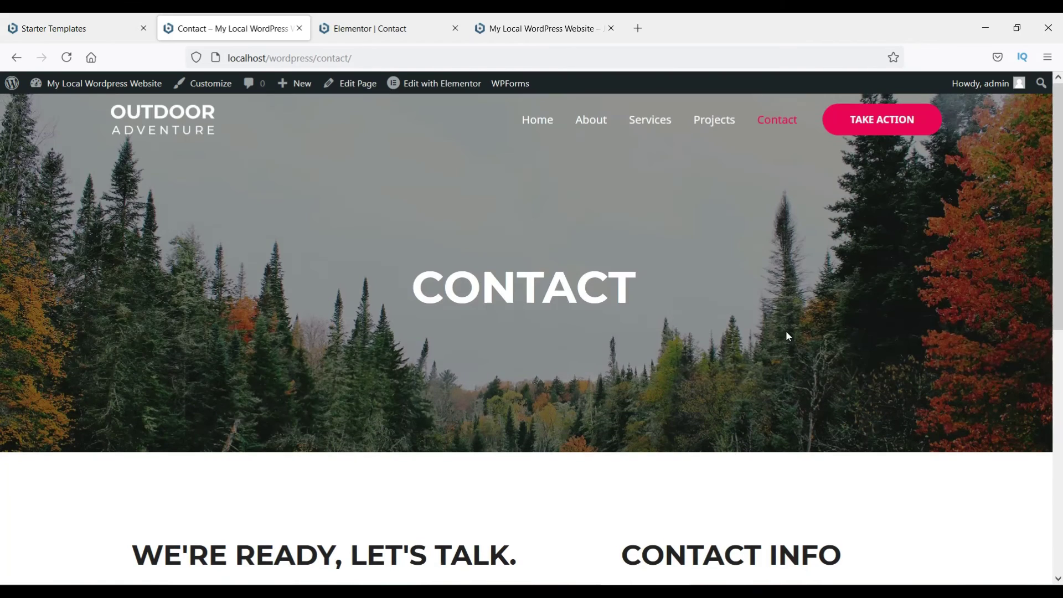
Visit the site home page, then return to Starter Templates and dismiss the Imported Successfully message
click(536, 129)
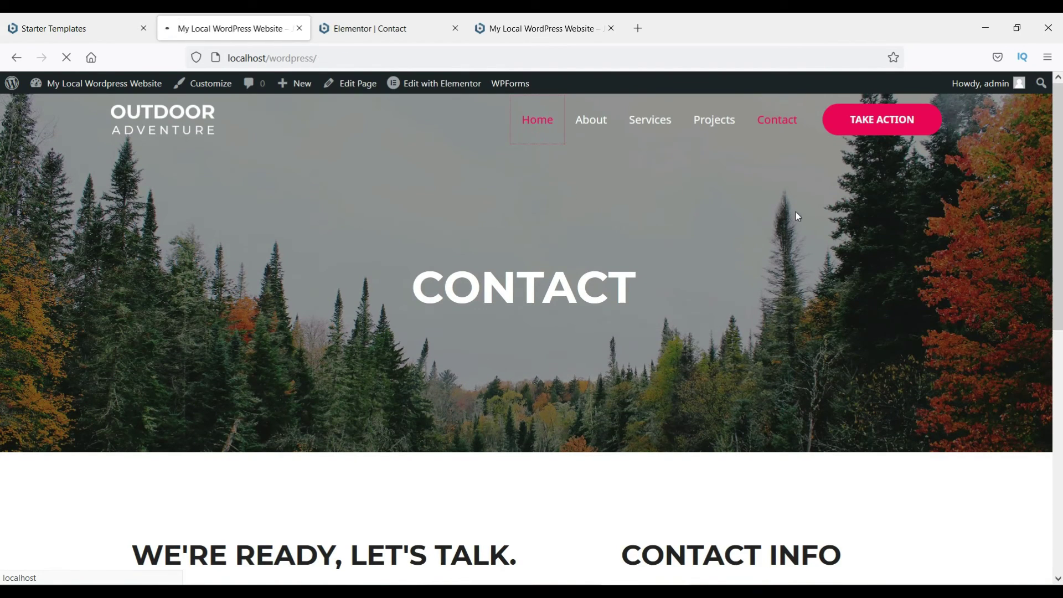
scroll(492, 245, down, 15)
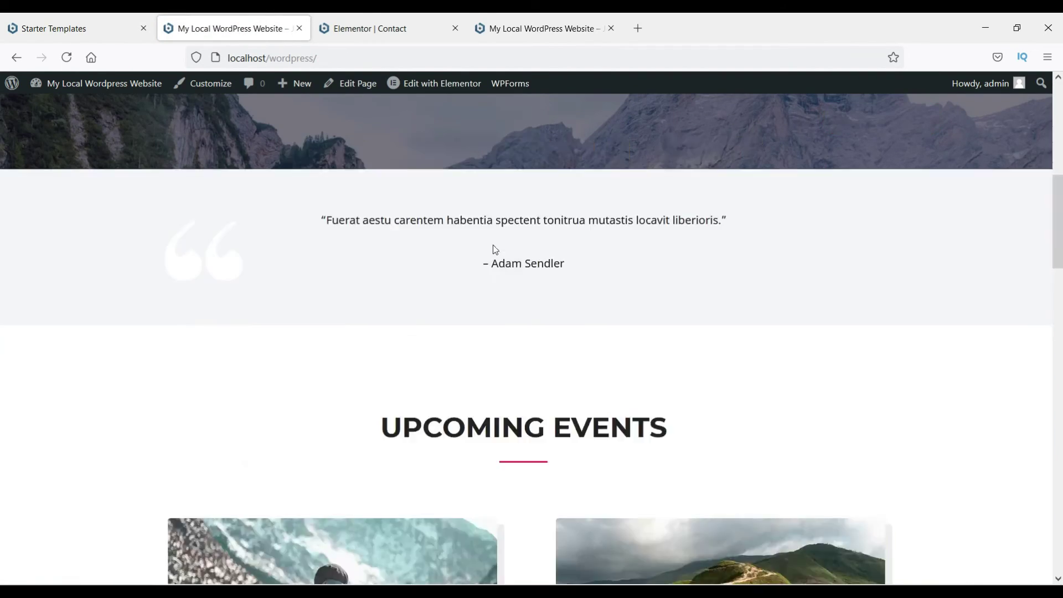
scroll(494, 249, up, 15)
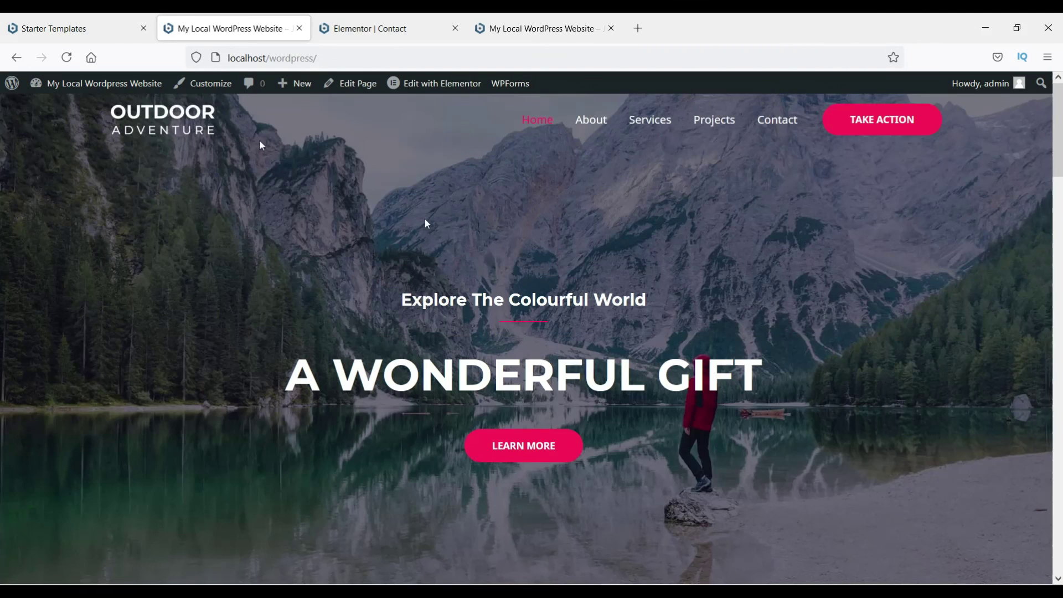
click(42, 28)
click(743, 224)
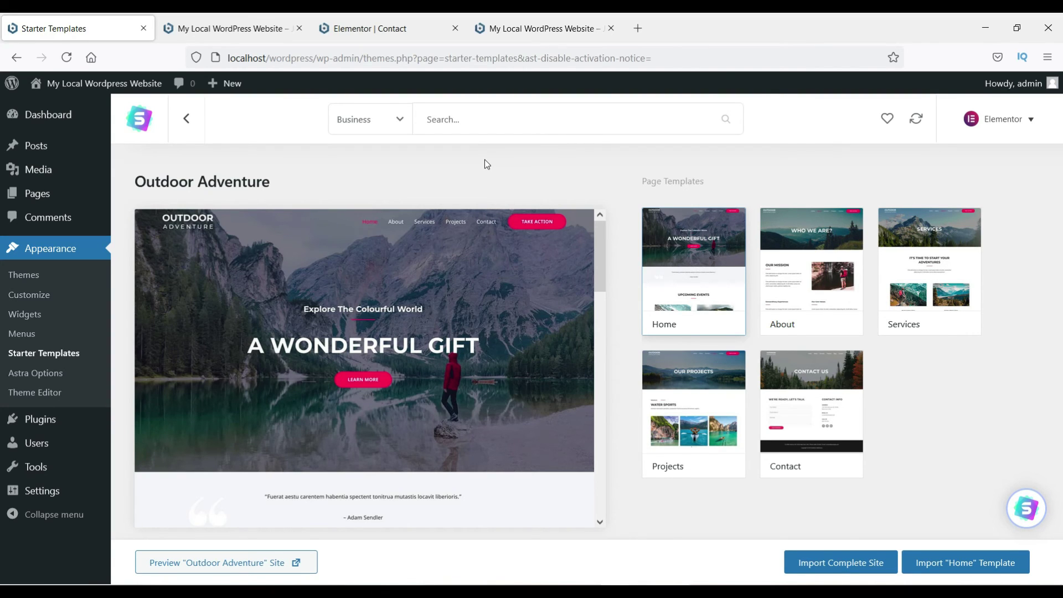
Switch the template category filter to eCommerce and scroll through designs like Brandstore and Organic Store
click(399, 121)
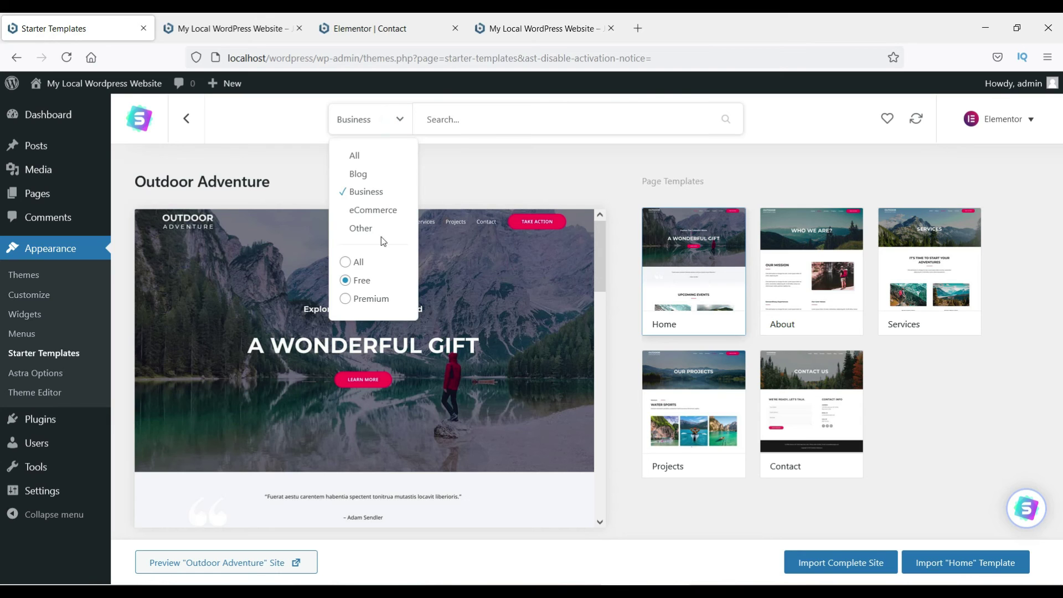
click(365, 211)
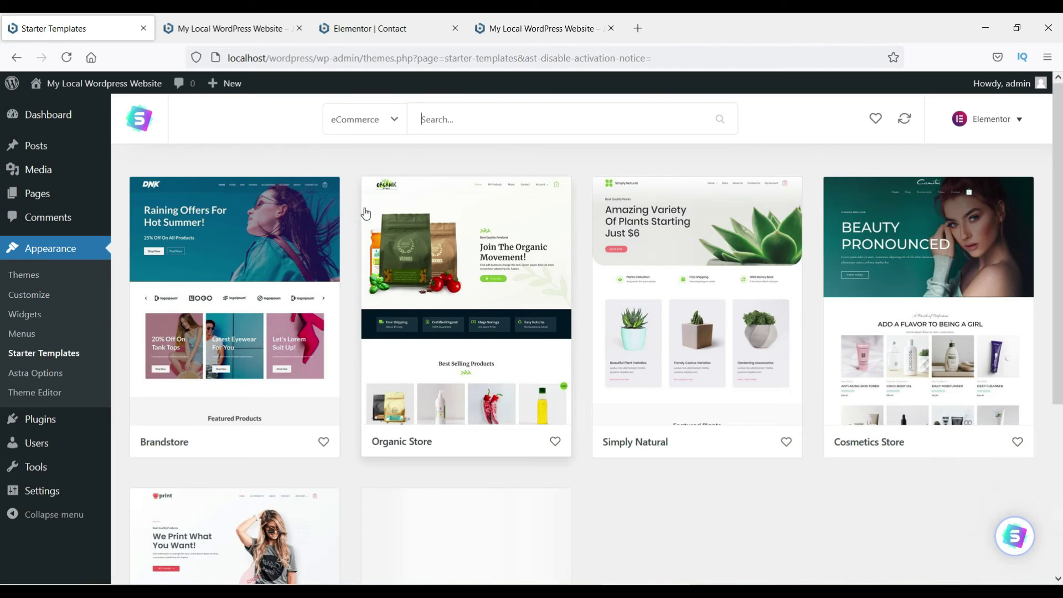
scroll(716, 417, down, 4)
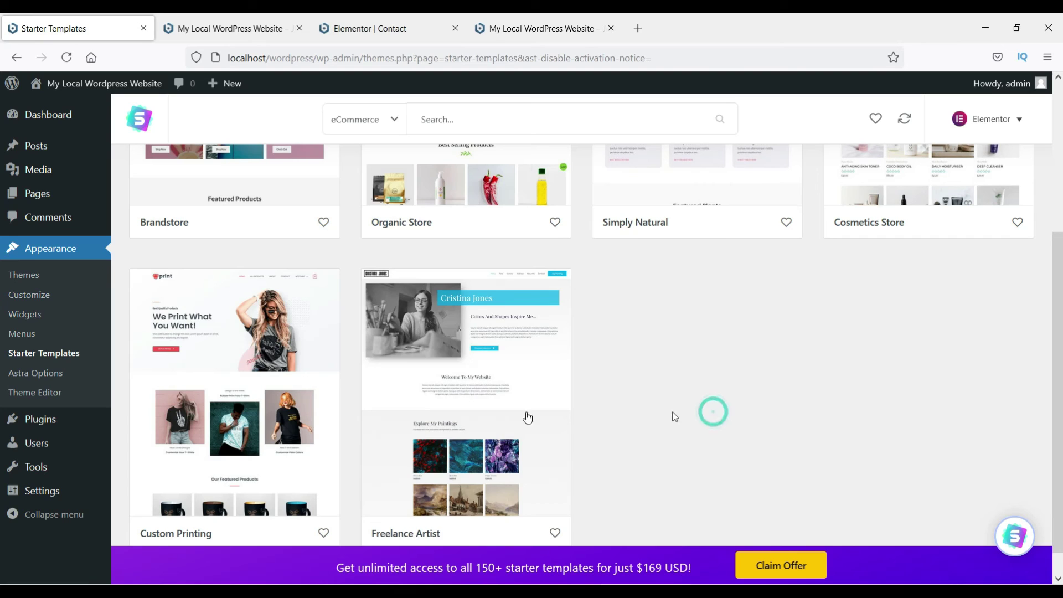